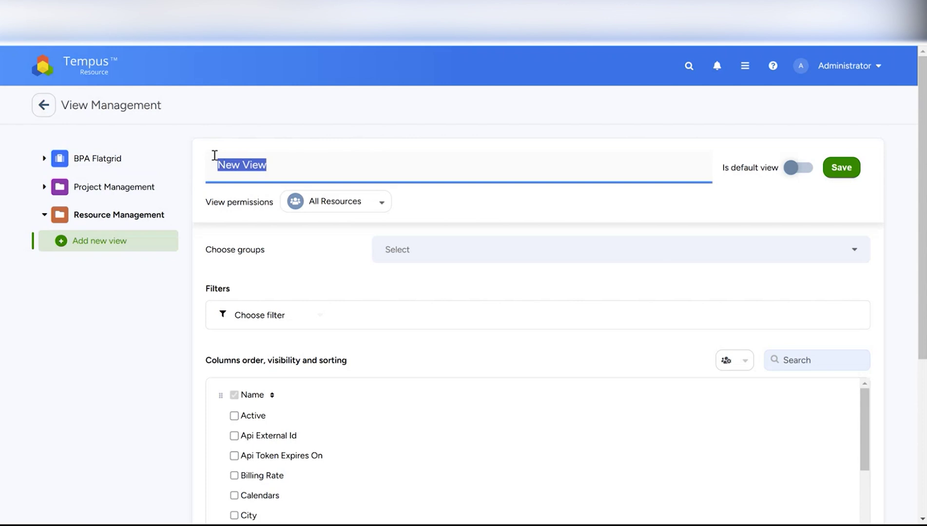
Name the new Resource Management view London Resources
text(IONDO)
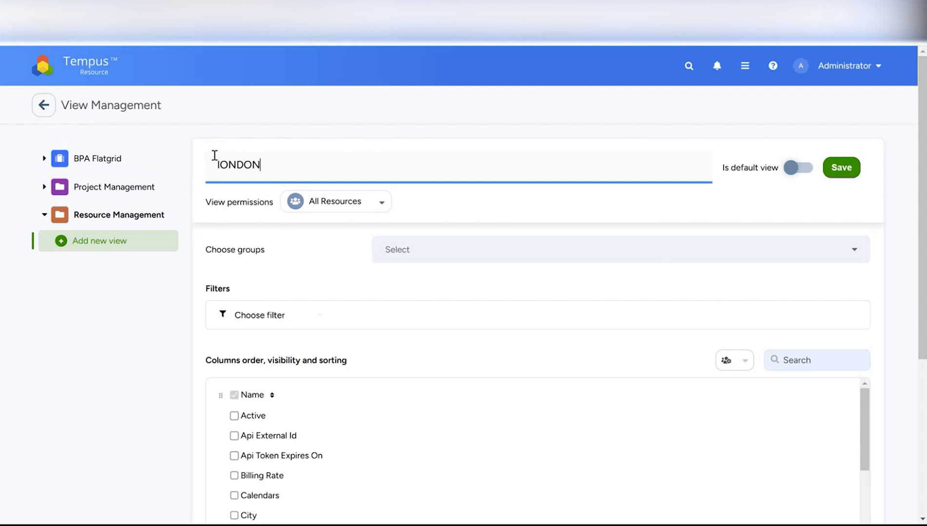
text(N)
key(BackSpace)
key(BackSpace)
key(BackSpace)
key(BackSpace)
key(BackSpace)
key(BackSpace)
text(London Resourc)
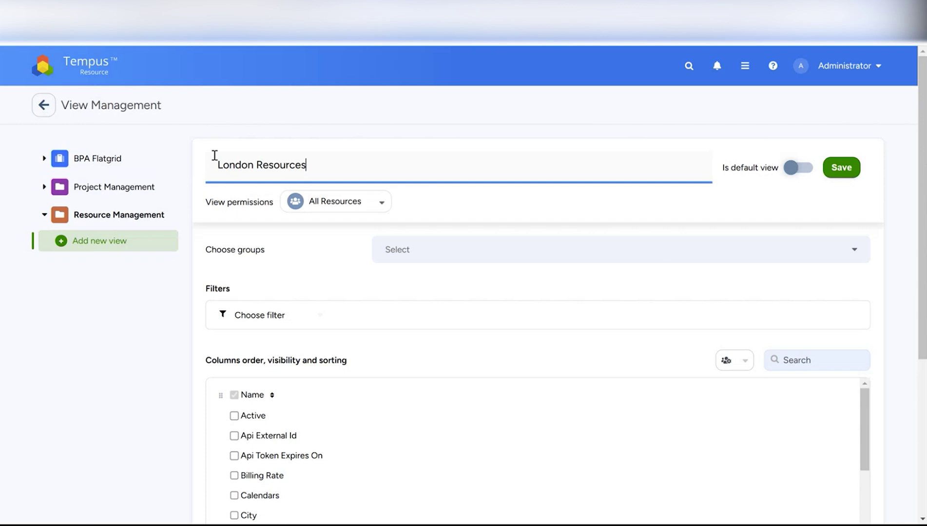
text(es)
Review the roles, groups and resources available in the view permissions list, keeping All Resources selected
click(348, 208)
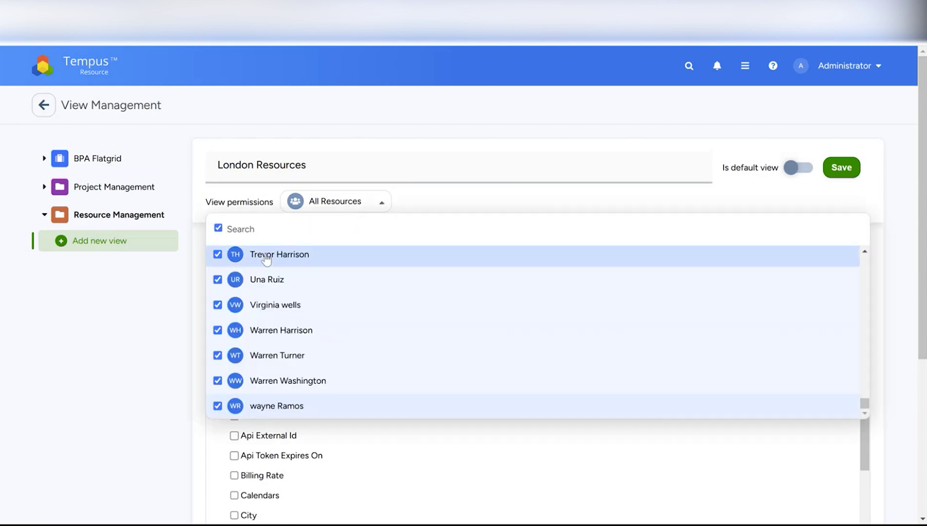
drag(866, 403, 850, 247)
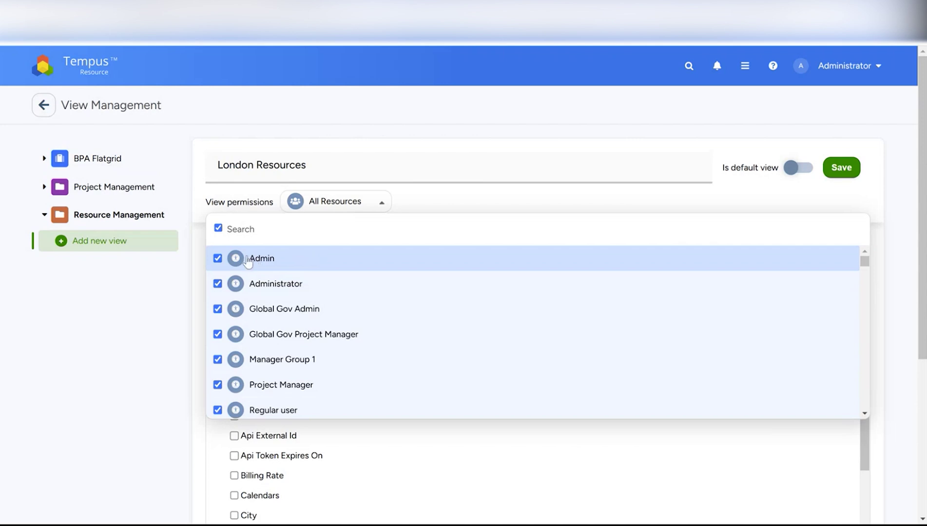
scroll(248, 369, down, 3)
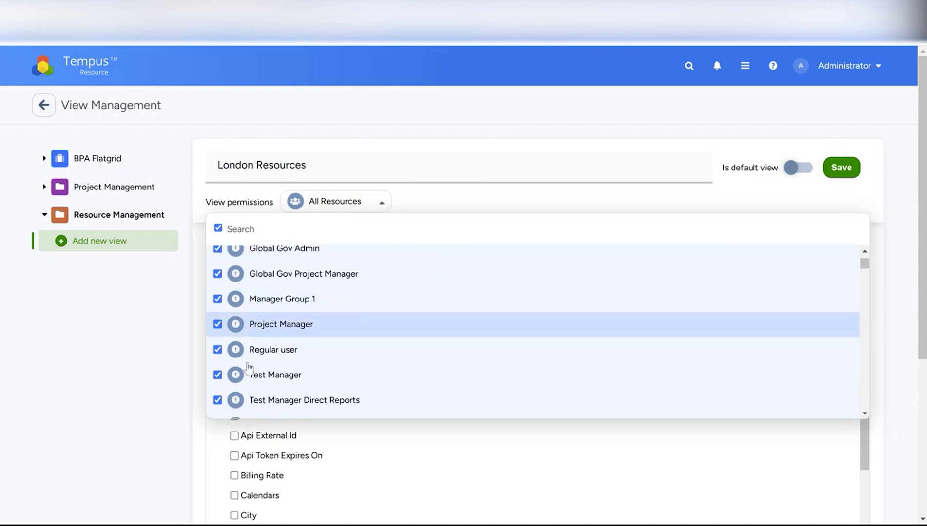
scroll(248, 369, down, 5)
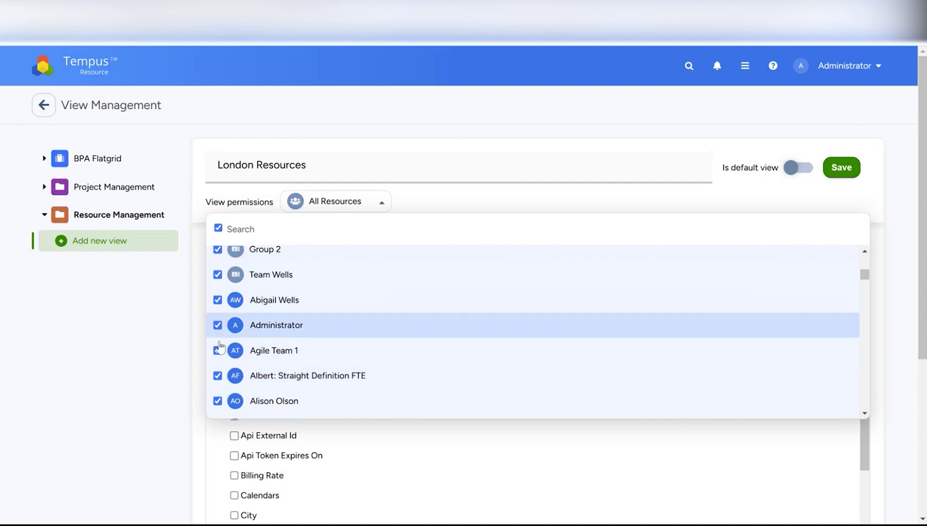
click(366, 141)
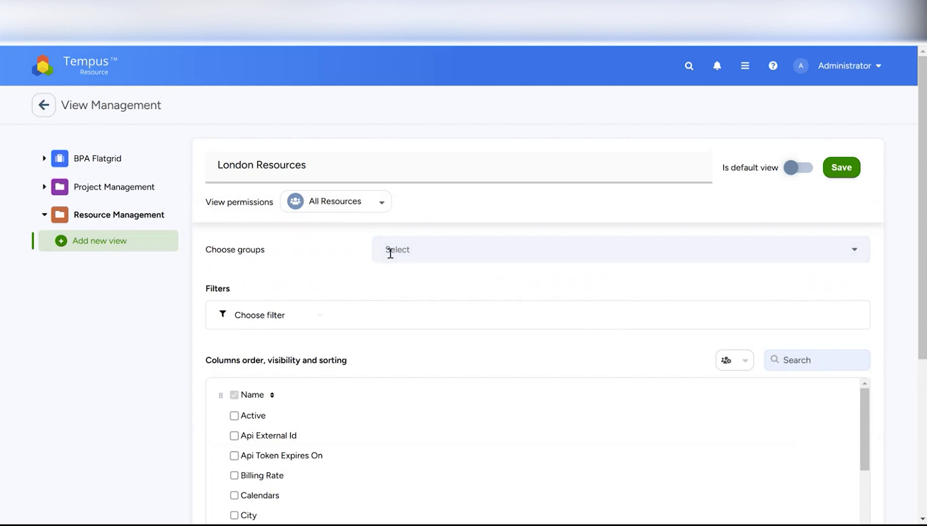
Add a filter to the view so that Location belongs to London
scroll(360, 319, down, 1)
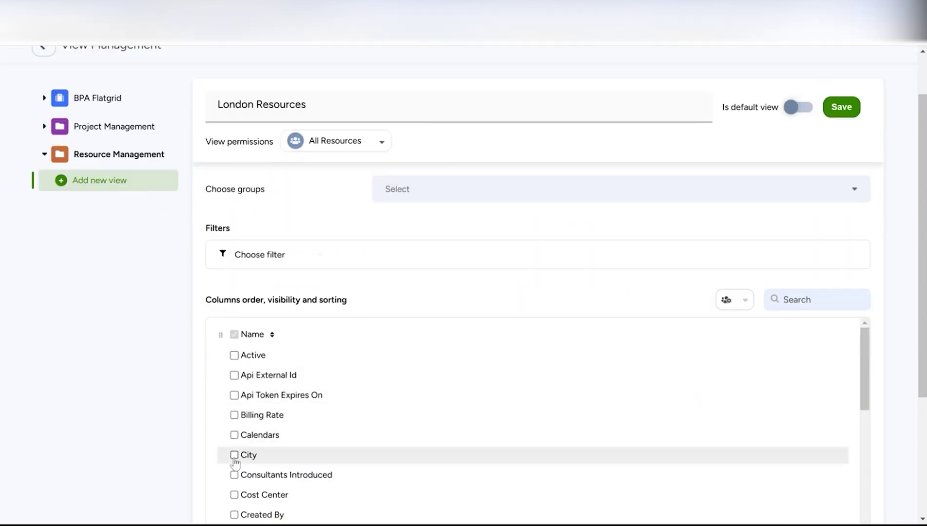
scroll(233, 456, down, 1)
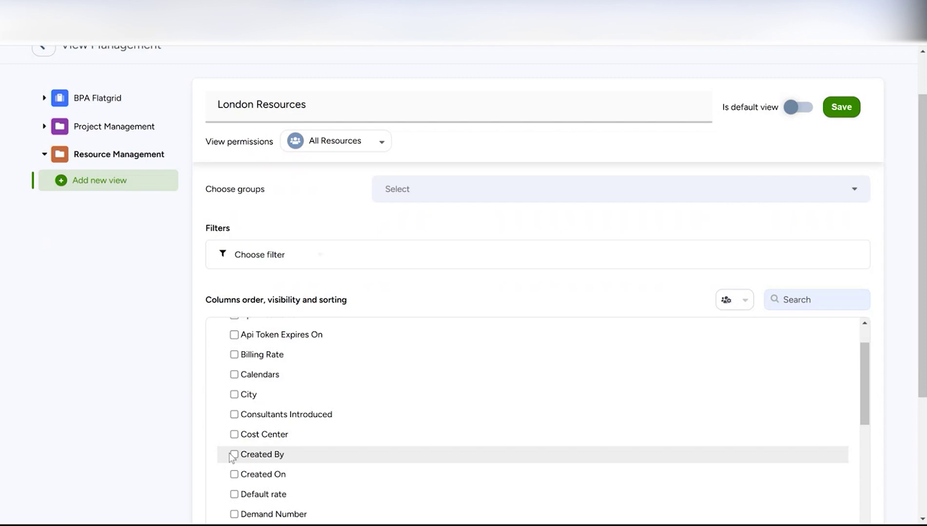
scroll(234, 457, up, 1)
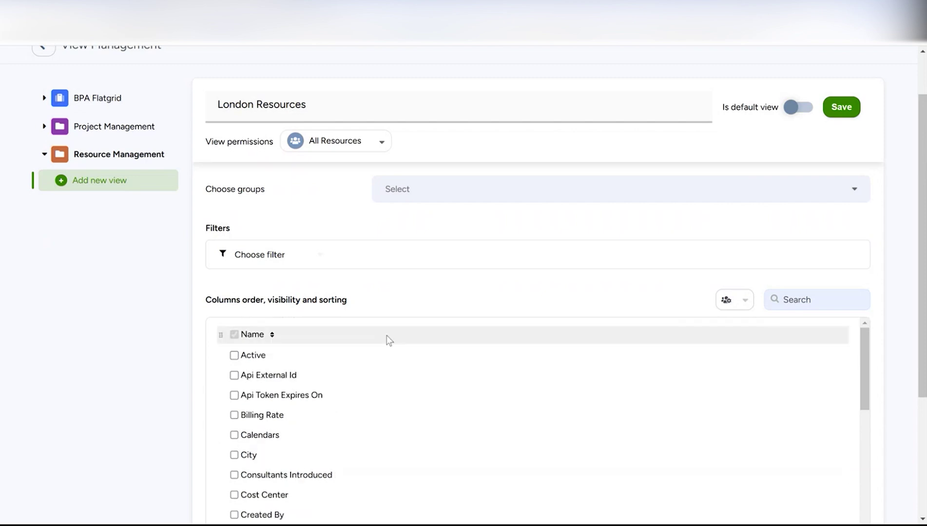
scroll(392, 338, up, 2)
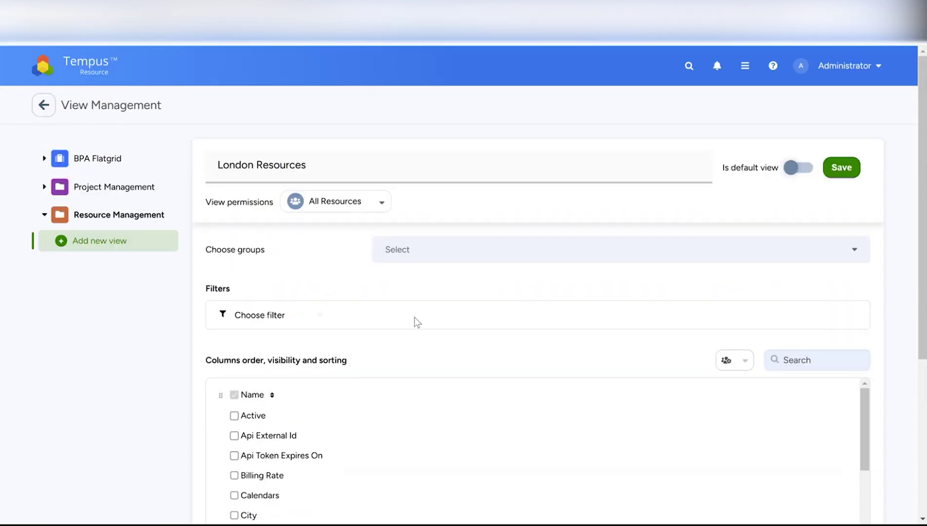
click(265, 316)
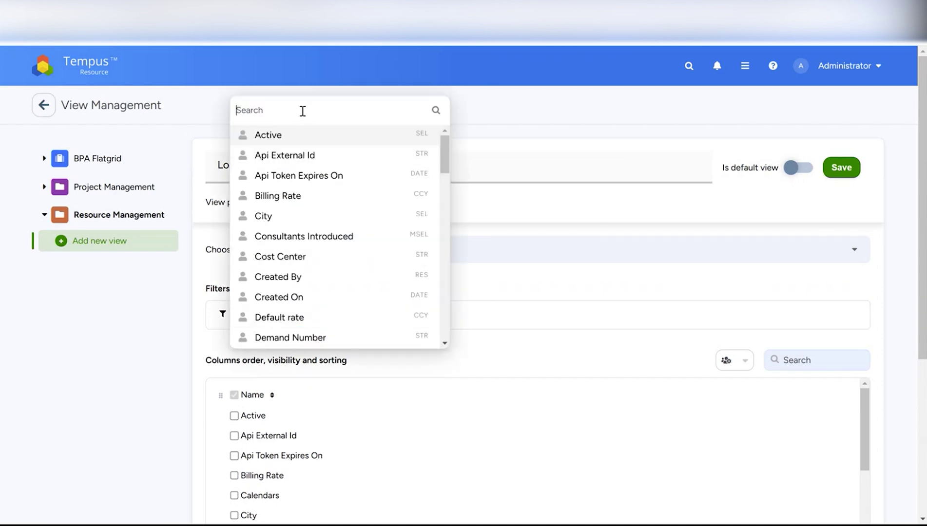
text(loca)
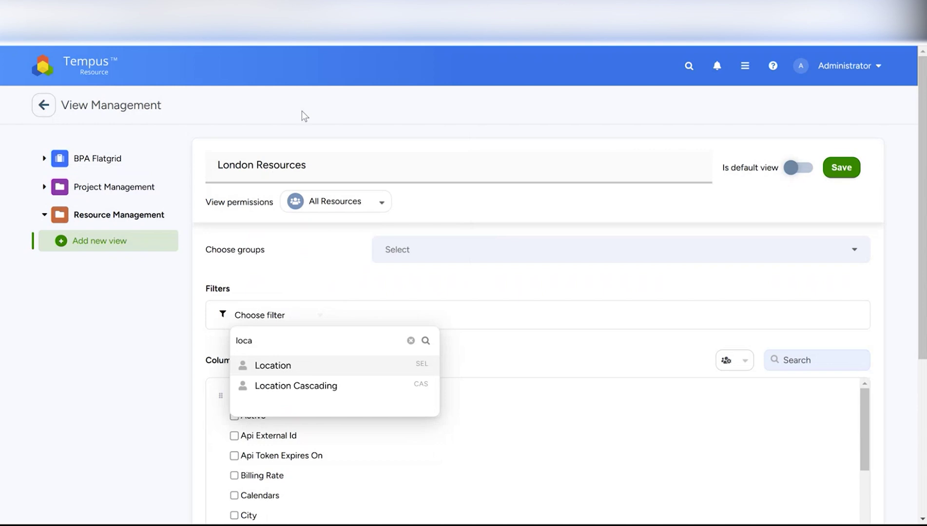
click(287, 366)
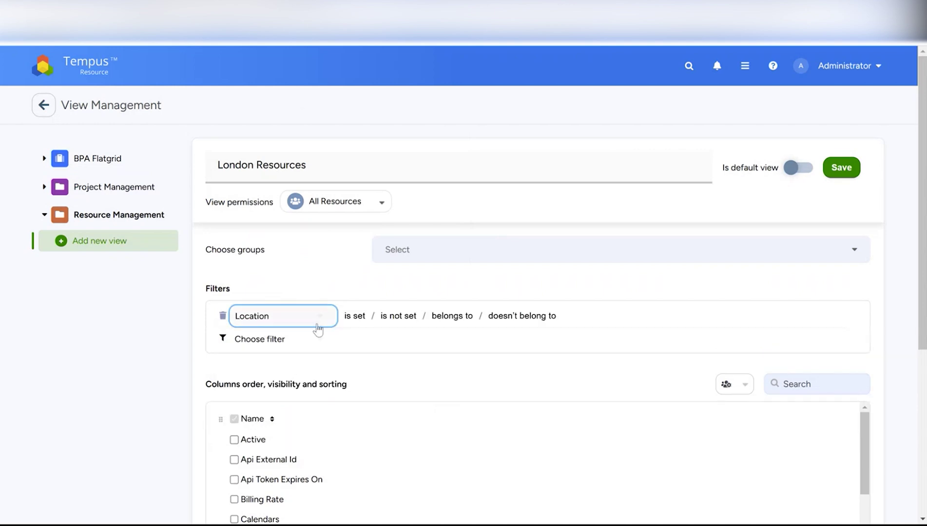
click(448, 318)
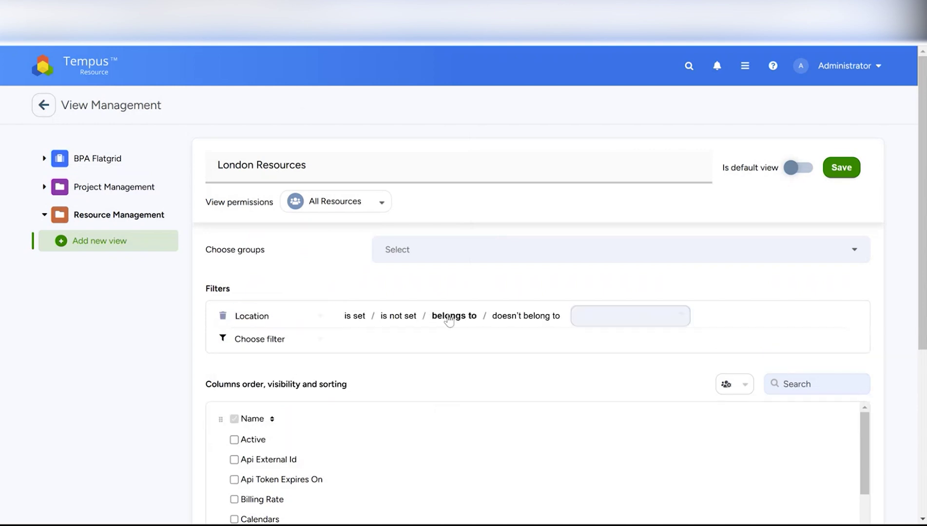
click(604, 321)
click(602, 373)
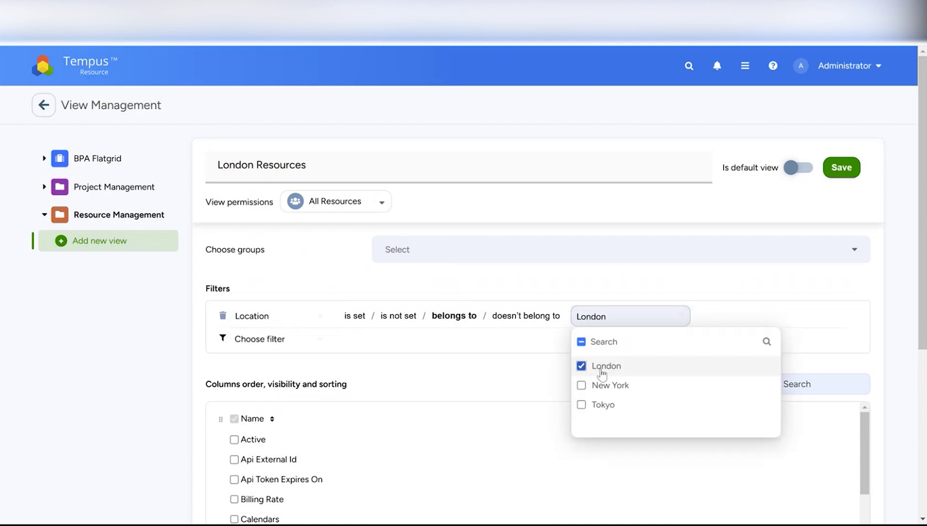
click(520, 361)
Include the City, Department, Division, E-Mail and Location columns in the view
scroll(503, 370, down, 2)
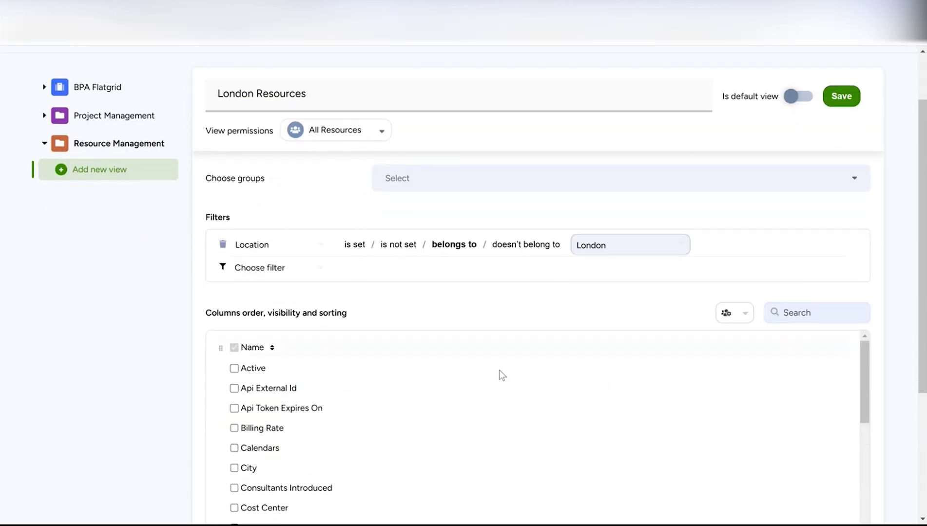
scroll(499, 371, down, 1)
click(234, 418)
scroll(235, 424, down, 5)
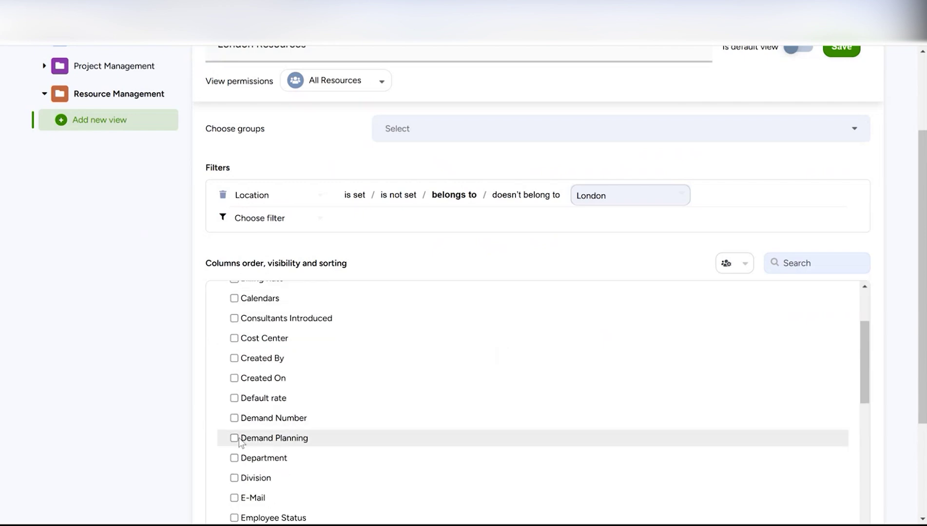
scroll(235, 458, up, 1)
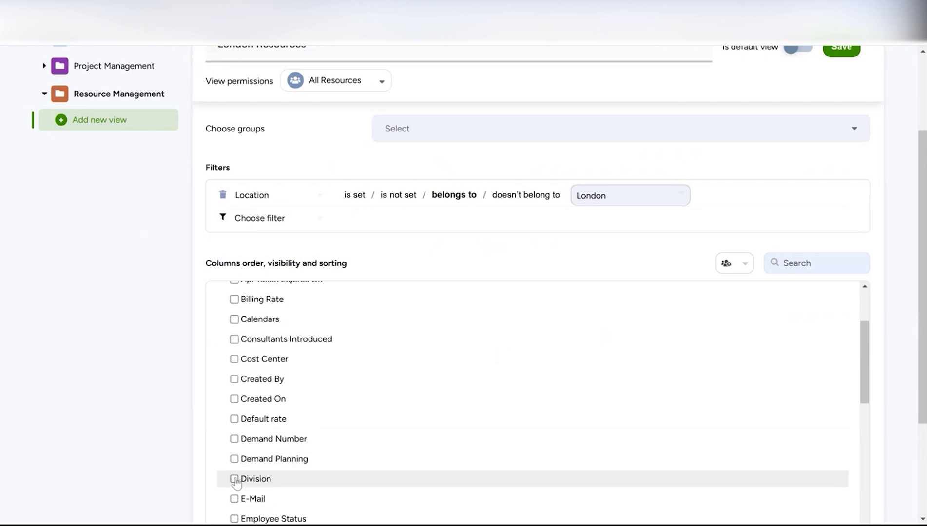
scroll(236, 483, up, 1)
scroll(234, 444, down, 3)
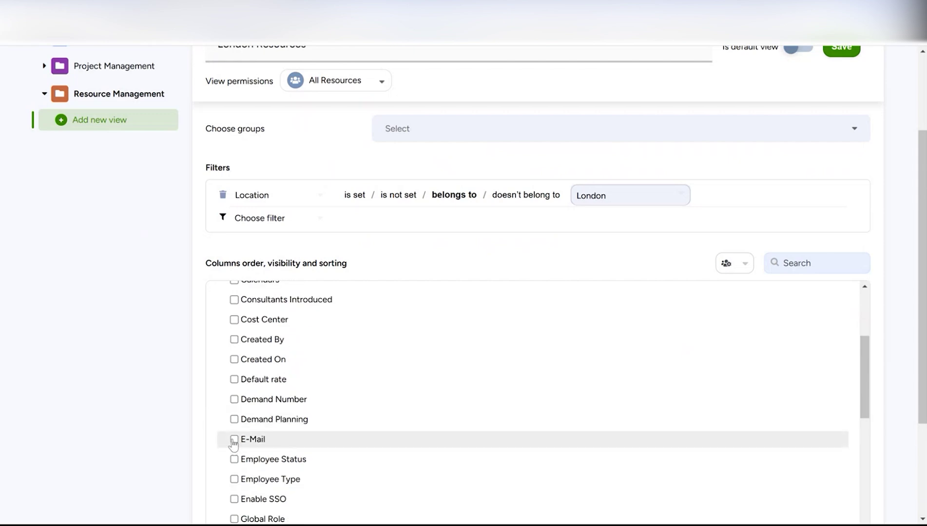
scroll(234, 449, down, 8)
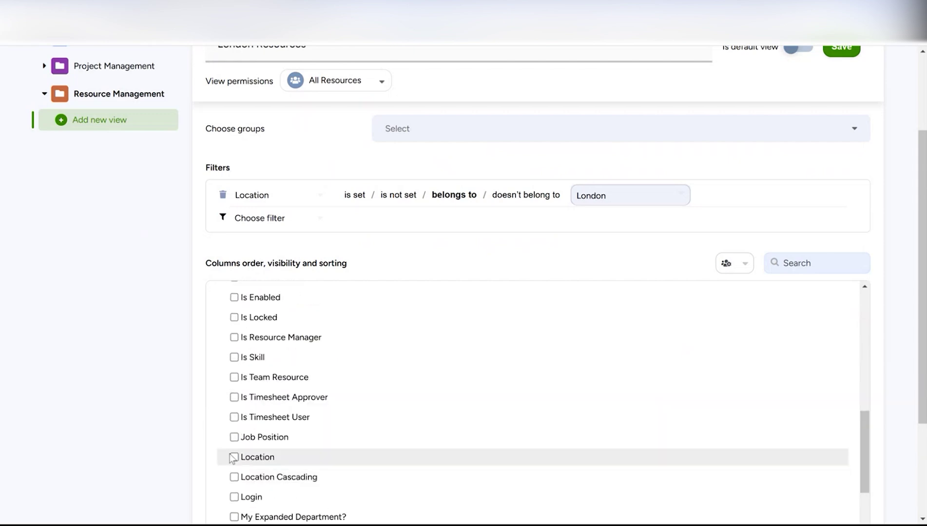
click(234, 457)
scroll(392, 455, up, 12)
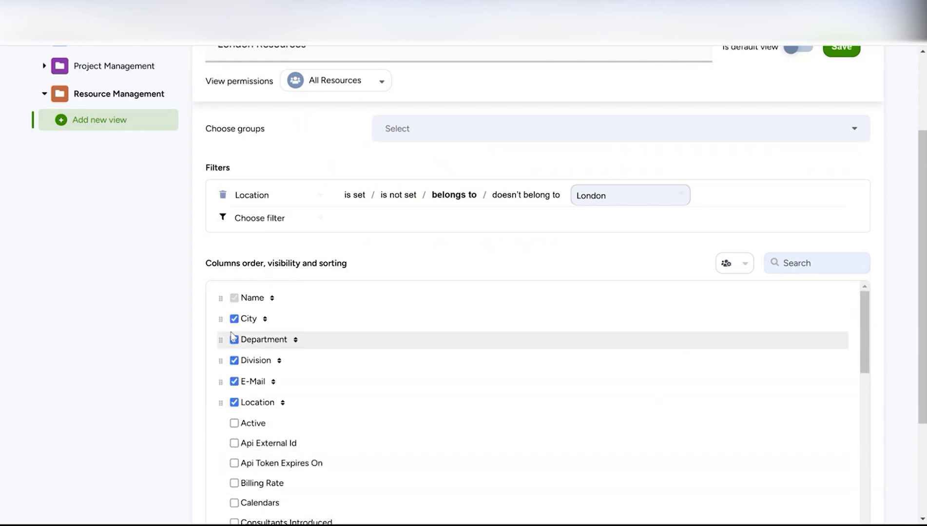
Move the Location column directly below Department in the column order and save the view
drag(225, 368, 219, 408)
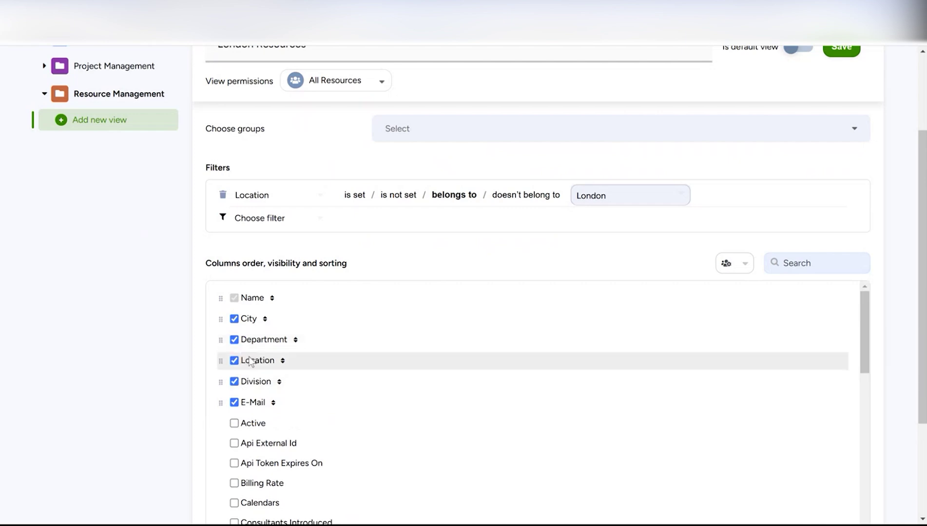
scroll(408, 391, up, 3)
click(845, 172)
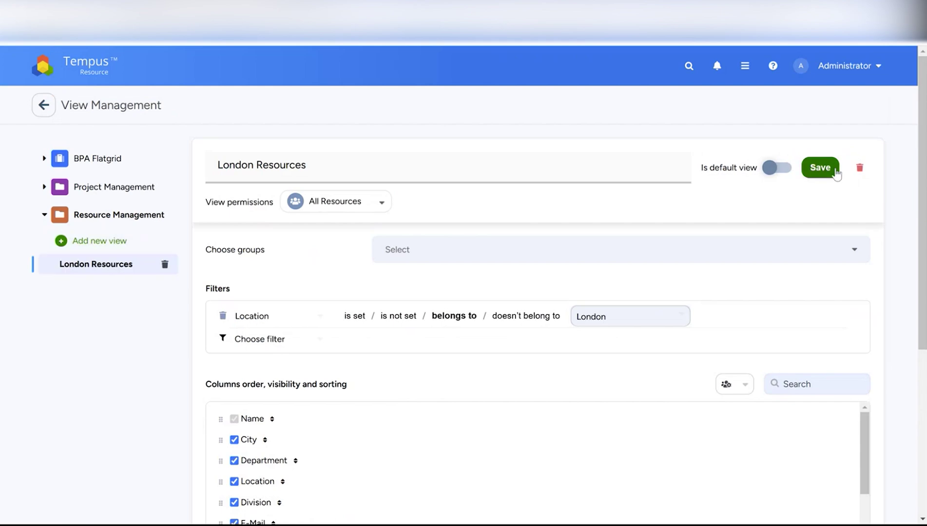
Go to the Resource Management grid and apply the London Resources view
click(86, 64)
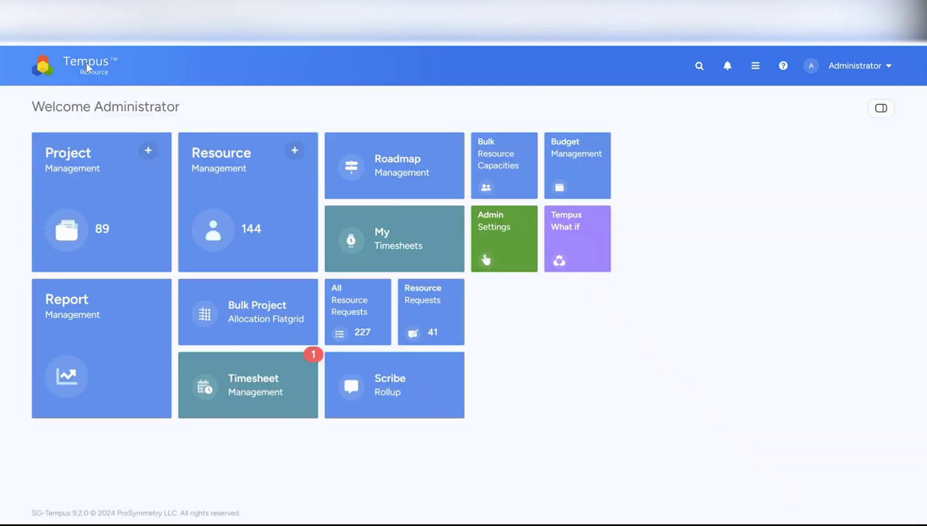
click(242, 180)
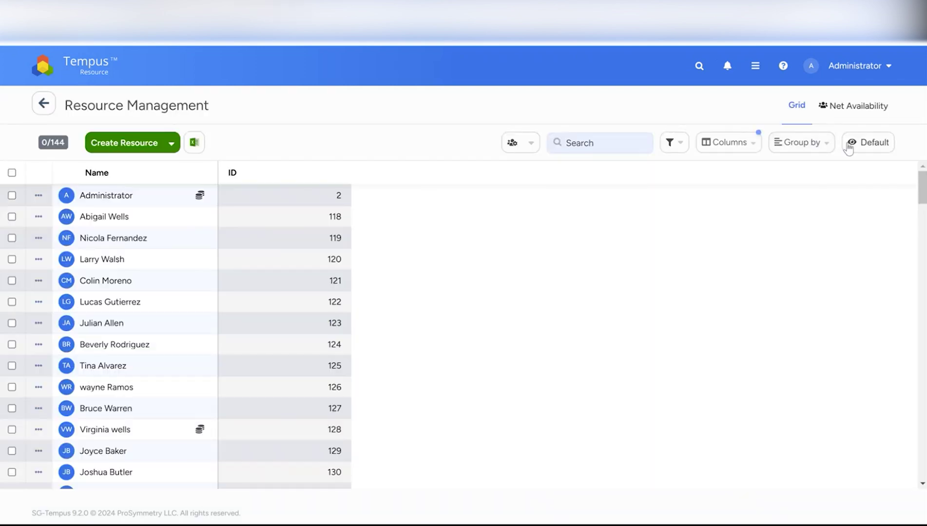
click(866, 146)
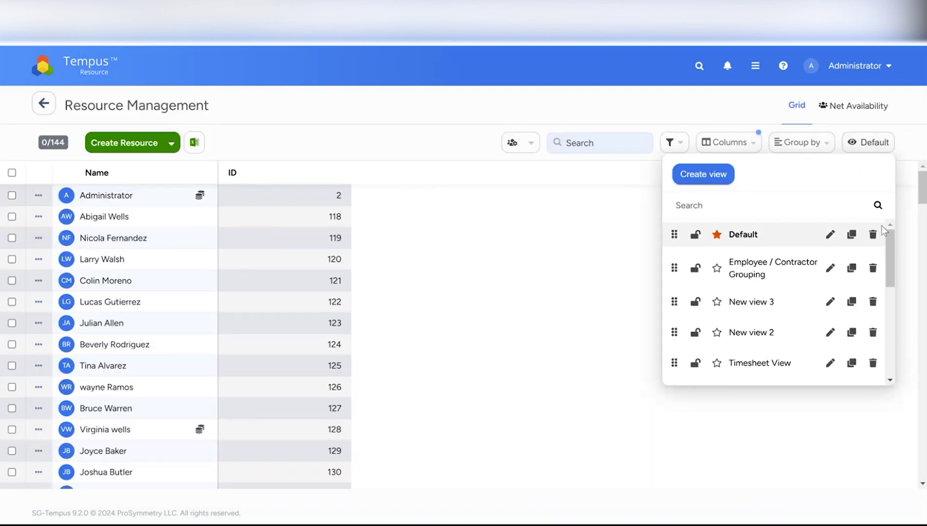
drag(890, 237, 887, 341)
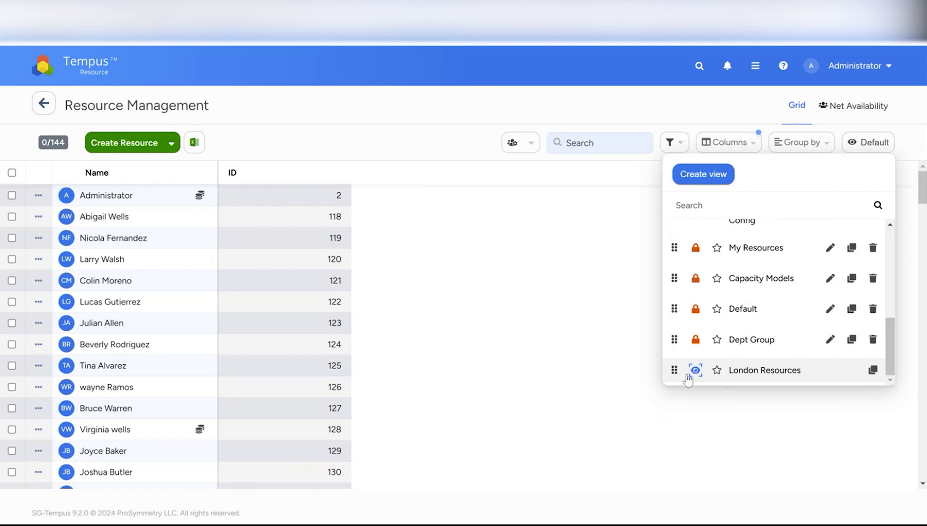
click(741, 375)
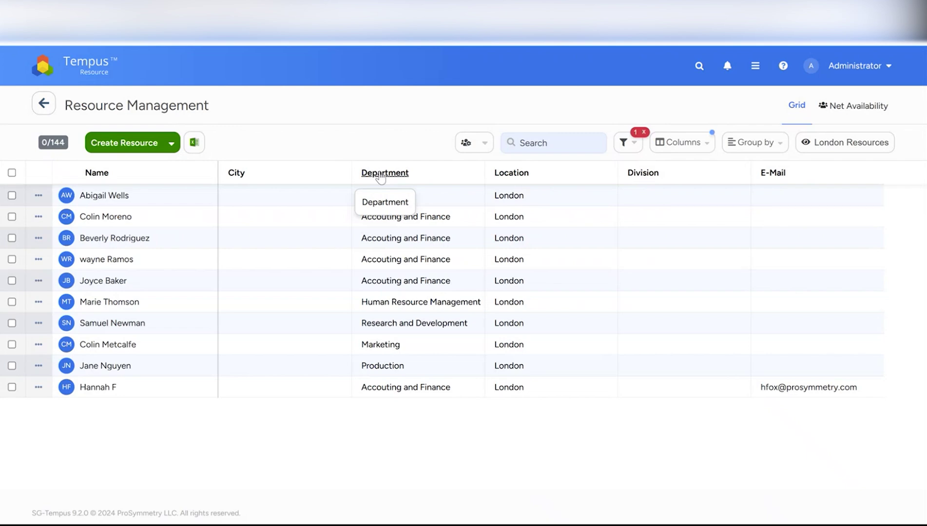
Return to View Management in the admin settings and start a new view for Project Management
click(98, 75)
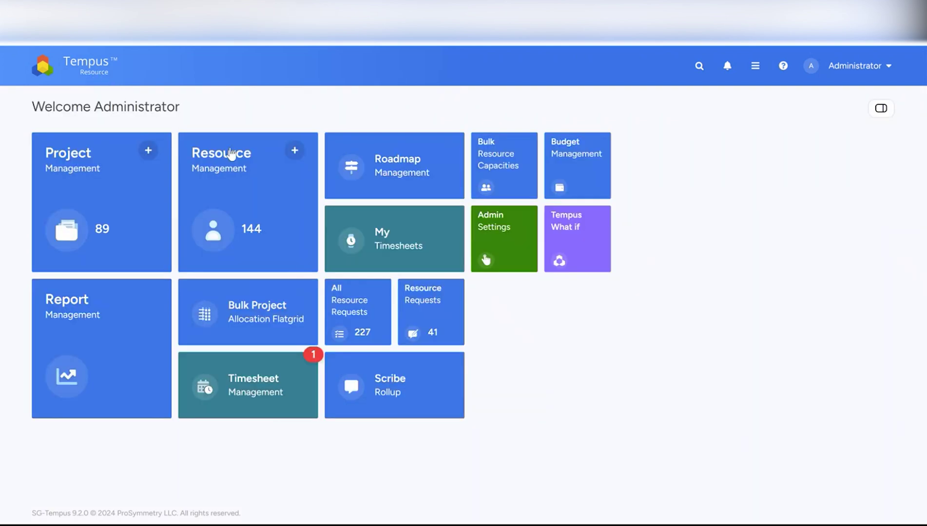
click(512, 239)
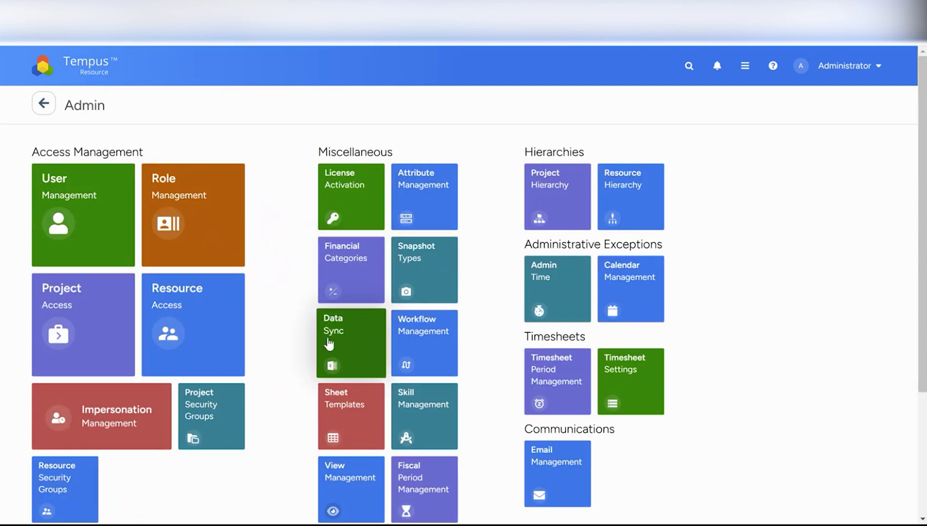
scroll(322, 343, down, 3)
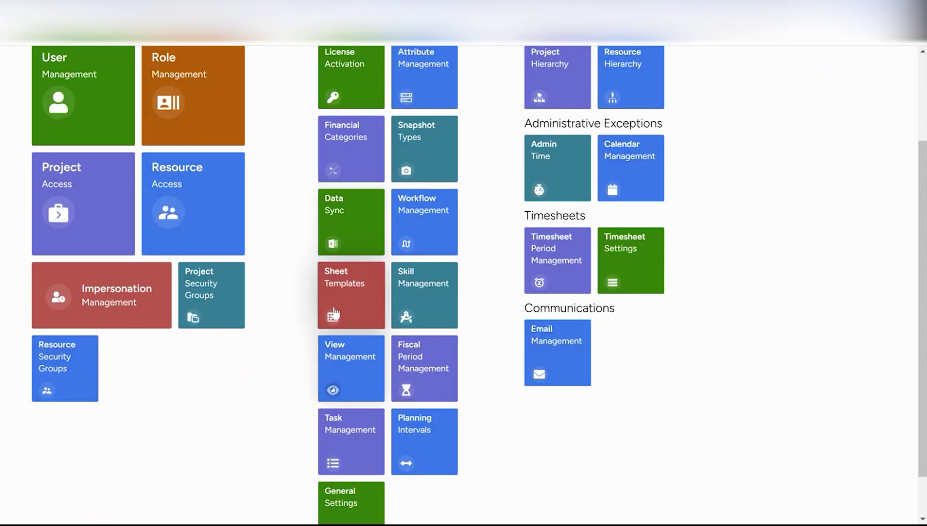
click(337, 364)
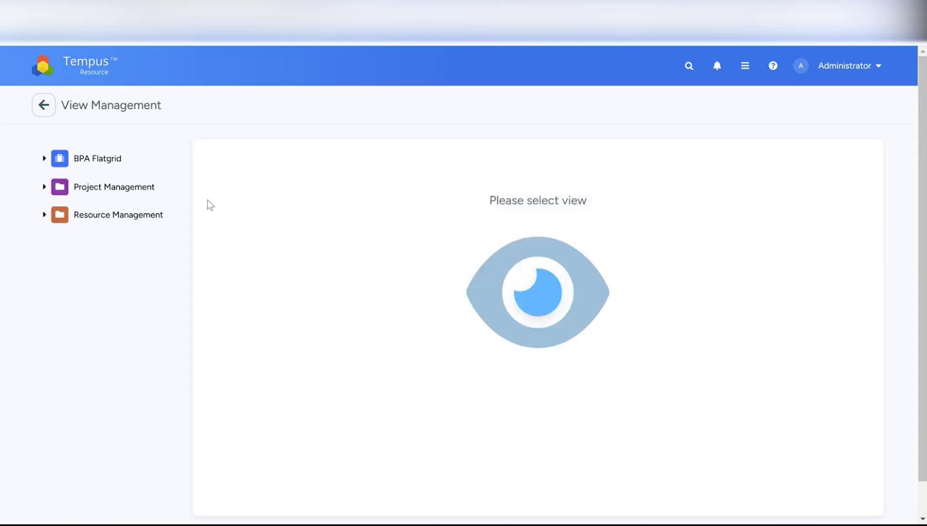
click(44, 187)
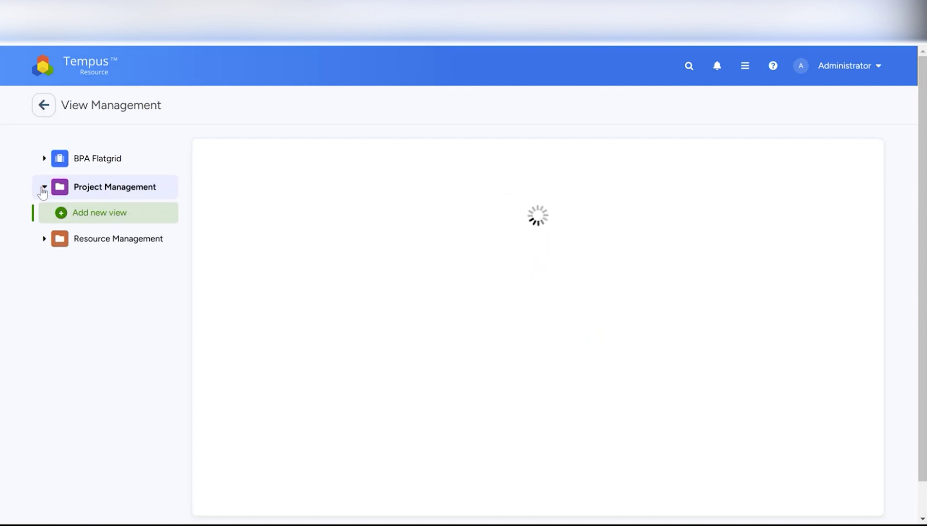
Name the new Project Management view "Groupings by Current Phase"
drag(279, 169, 196, 168)
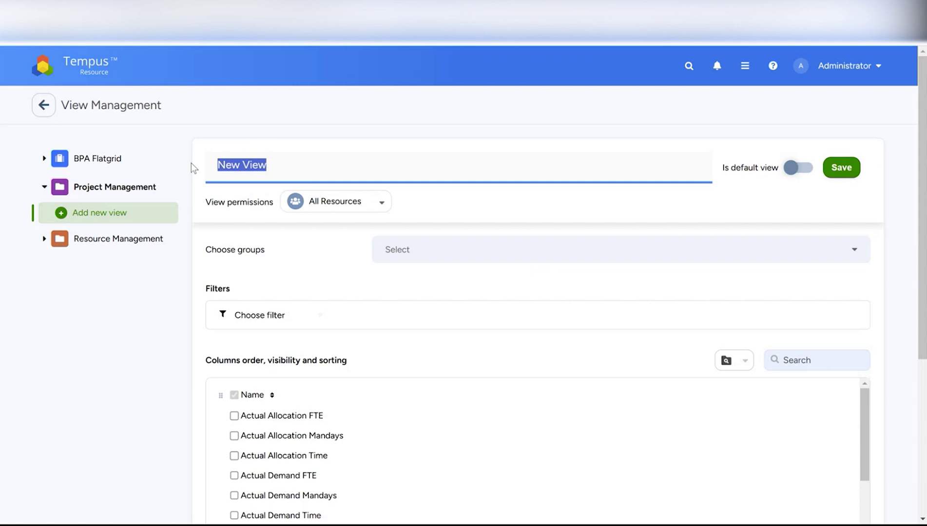
text(Goura)
key(BackSpace)
key(BackSpace)
key(BackSpace)
key(BackSpace)
text(roupings )
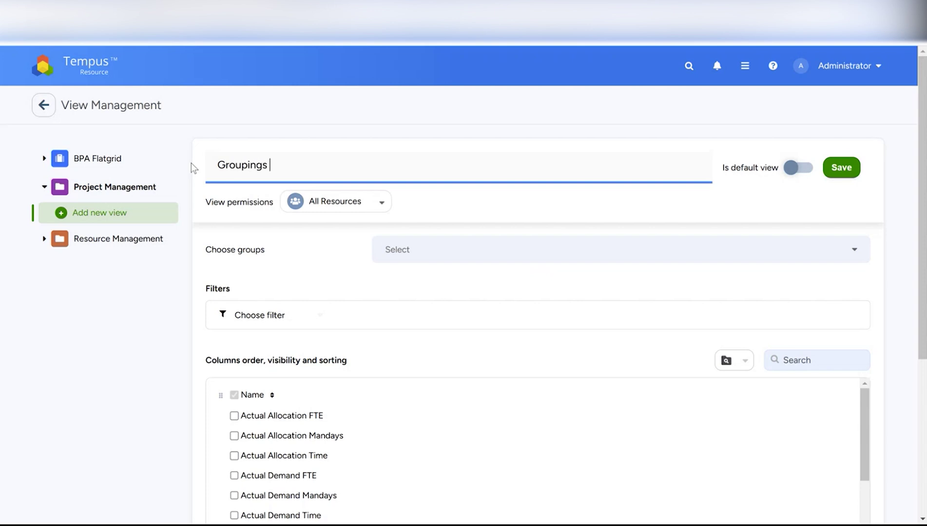
text(by Current Phase)
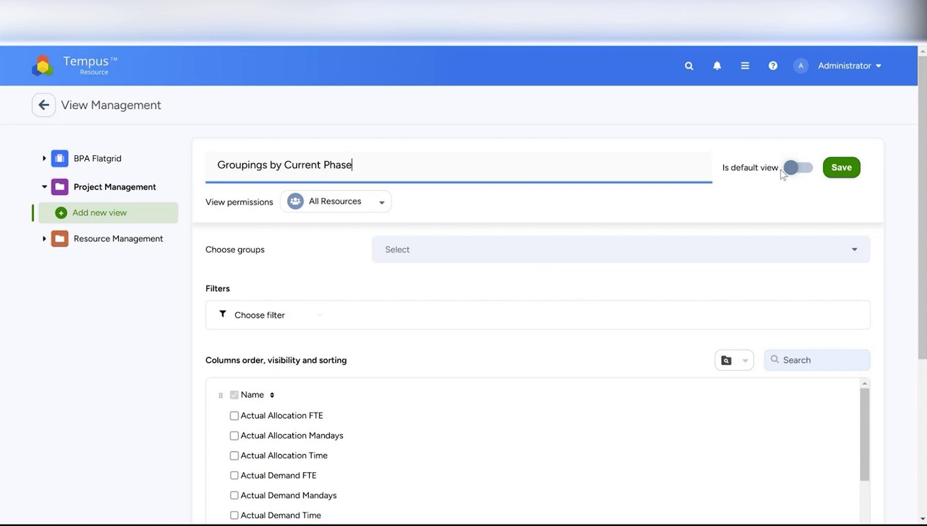
Check which roles and resources have permission to use the view
scroll(780, 170, down, 2)
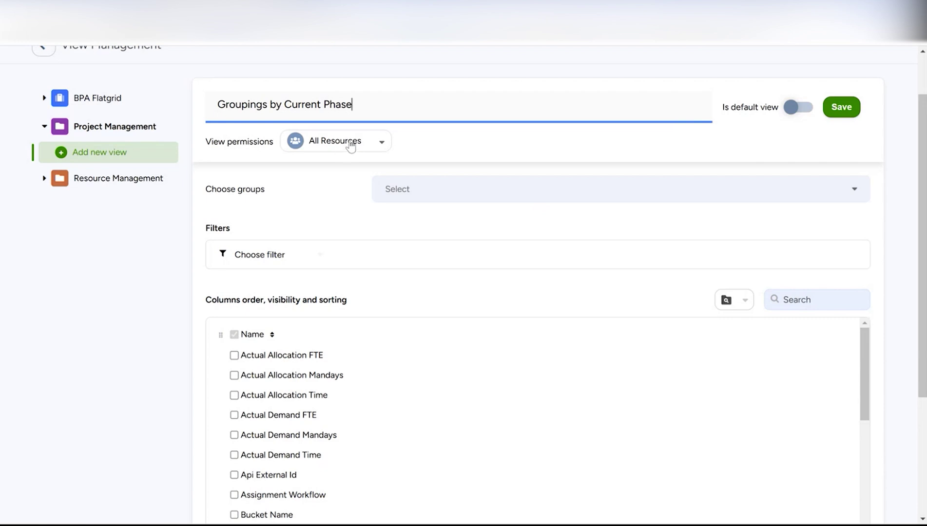
click(351, 145)
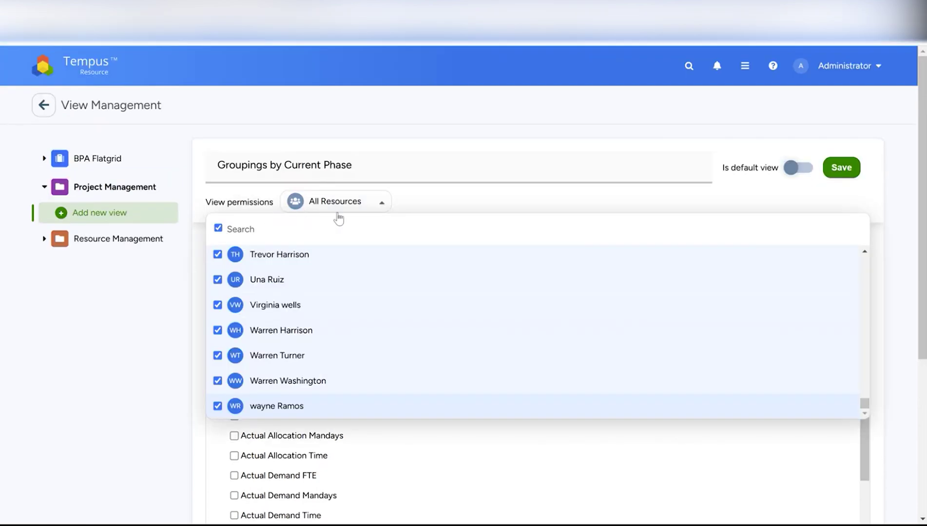
scroll(857, 407, up, 15)
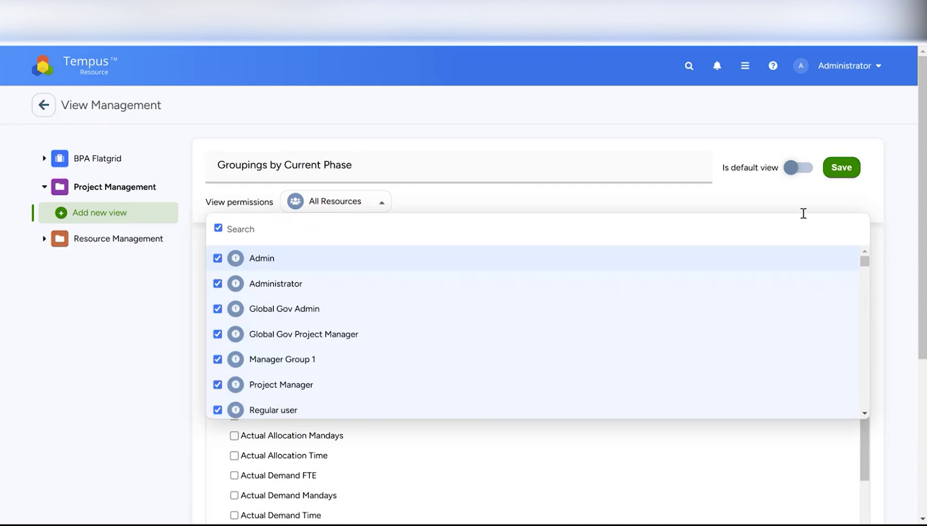
click(520, 131)
Group the view by the Current Phase attribute
scroll(341, 290, down, 2)
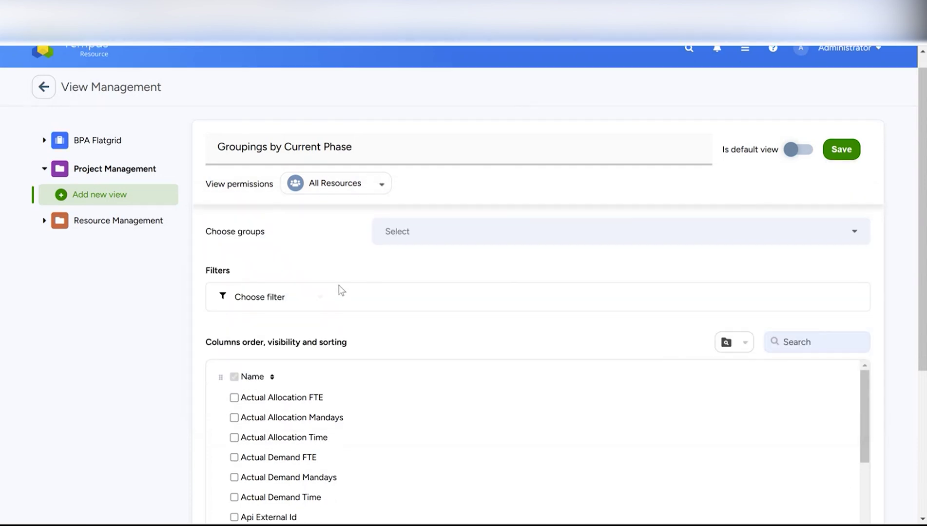
click(429, 189)
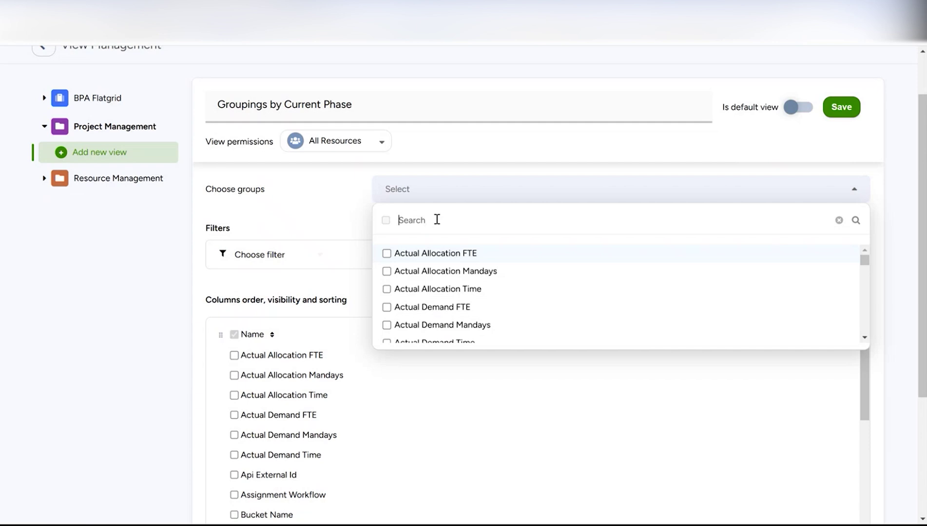
text(curr)
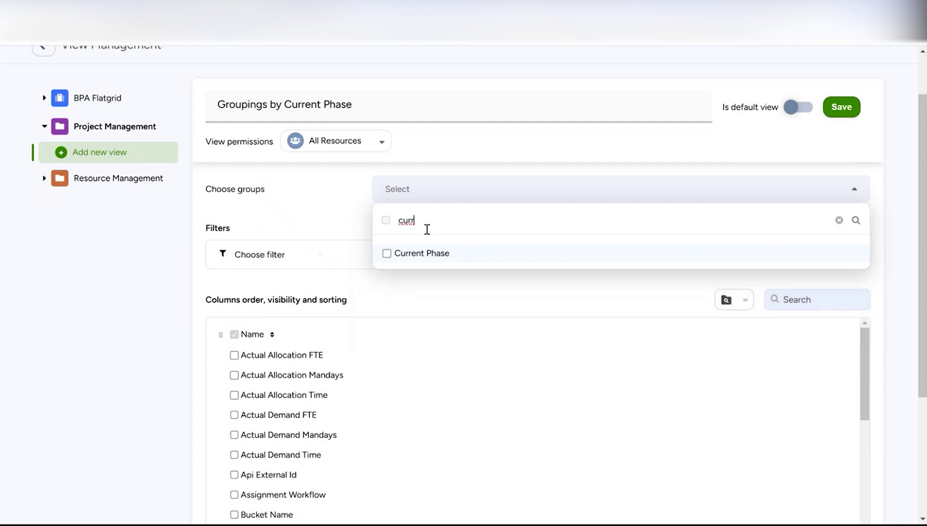
click(387, 253)
click(322, 224)
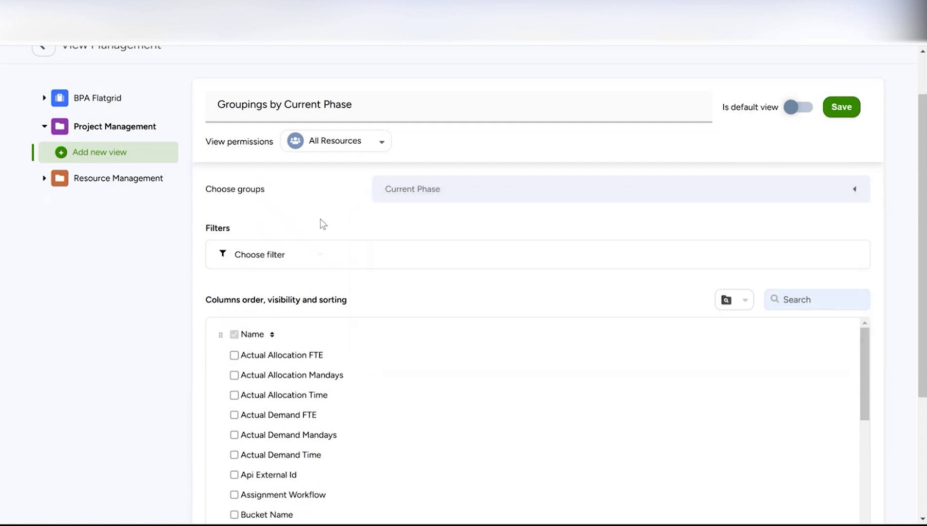
Find the date columns and include Start Date and End Date in the view
click(801, 298)
text(date)
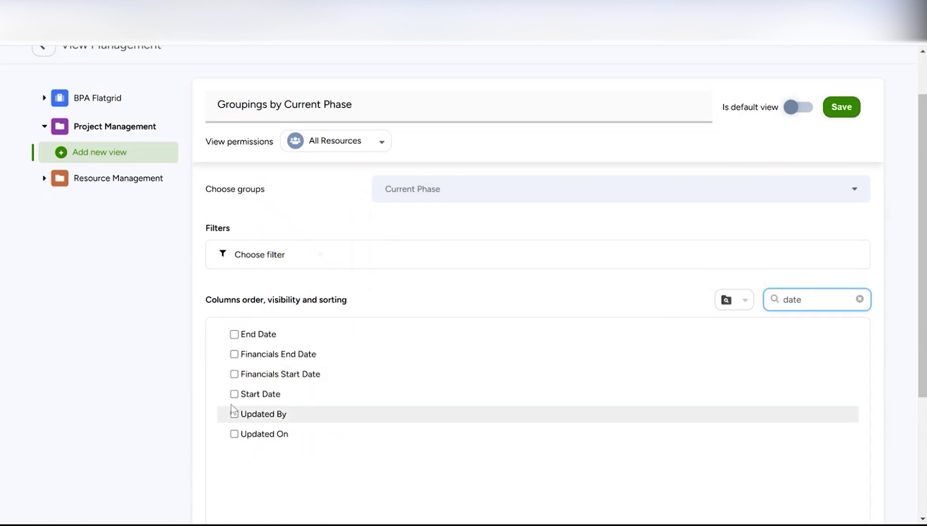
click(234, 395)
click(234, 355)
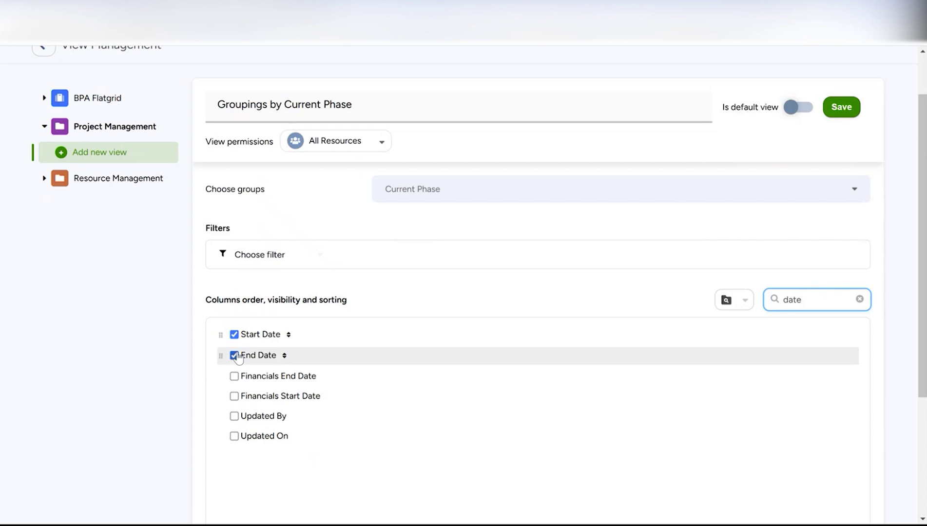
click(859, 300)
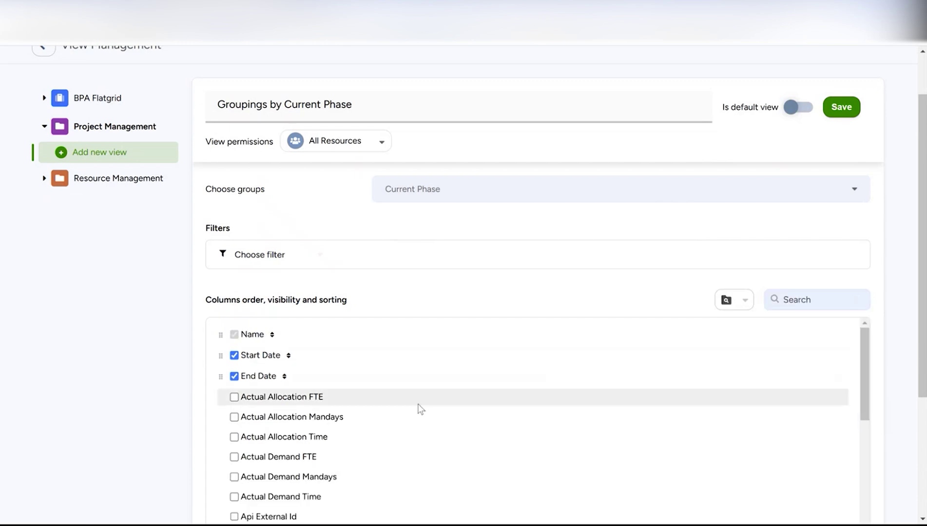
Include the Location and Phase-Level Manager columns and save the view
scroll(400, 415, down, 5)
scroll(276, 441, up, 1)
scroll(275, 429, down, 2)
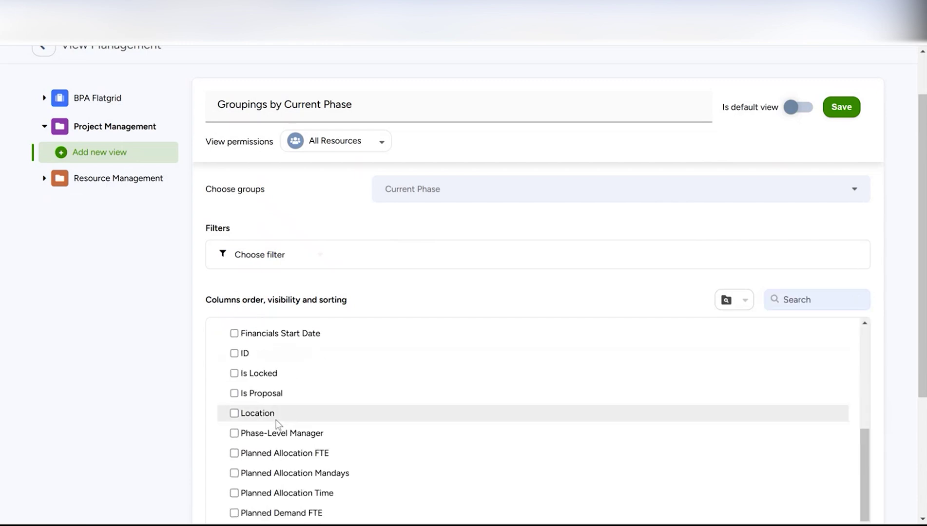
click(234, 414)
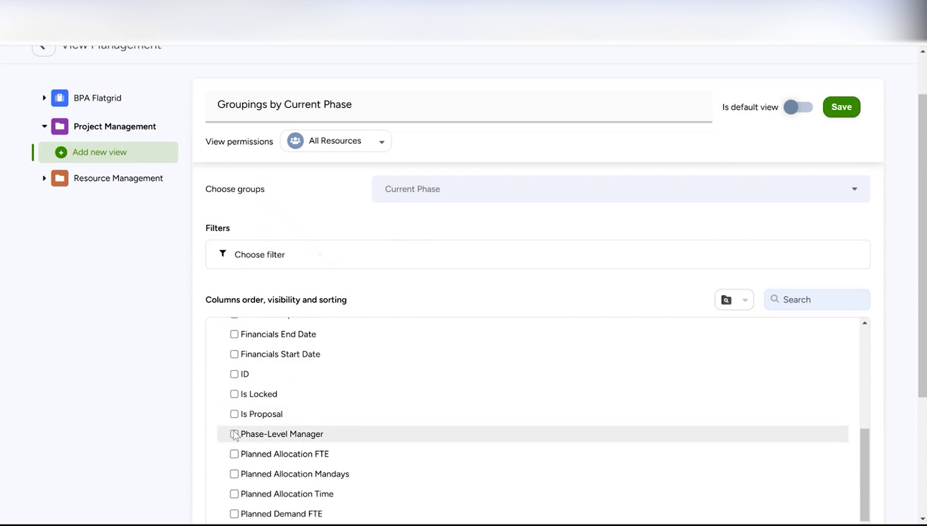
click(234, 434)
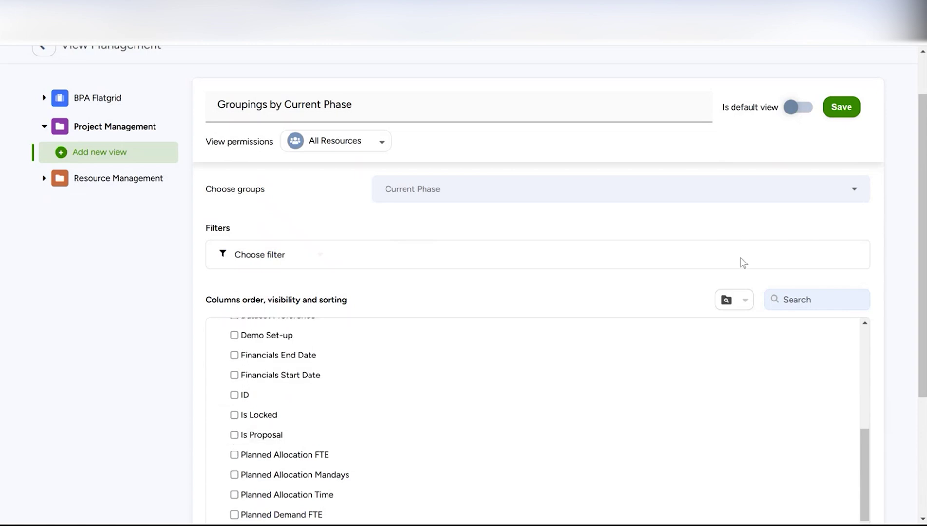
scroll(741, 261, up, 2)
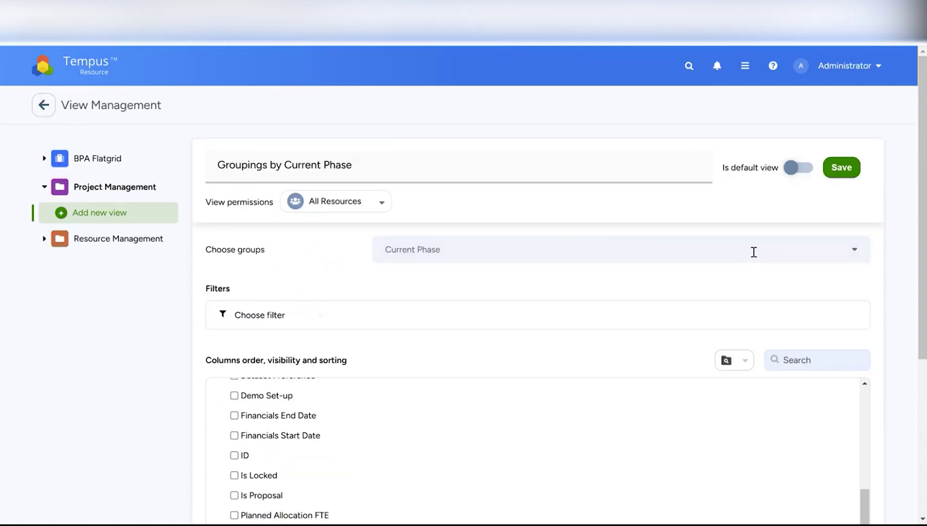
click(841, 168)
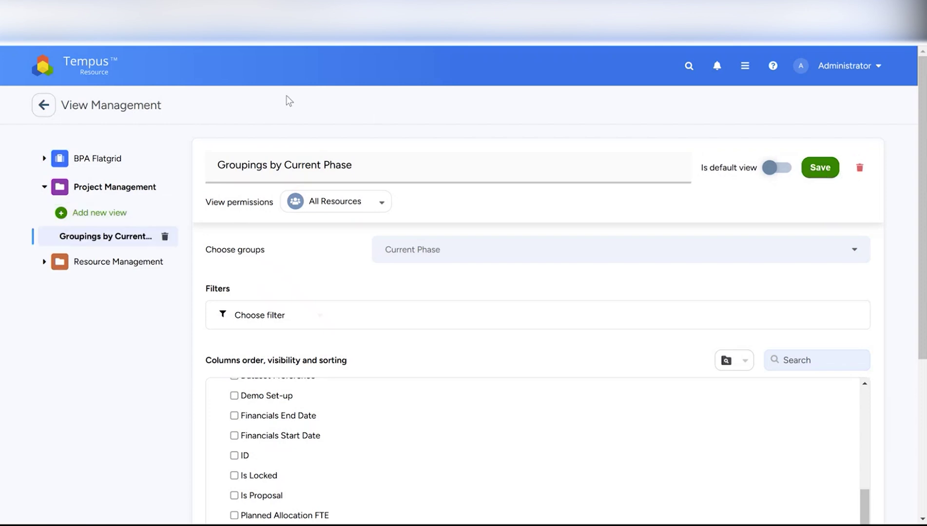
Go to the Project Management grid and apply the Groupings by Current Phase view
click(101, 73)
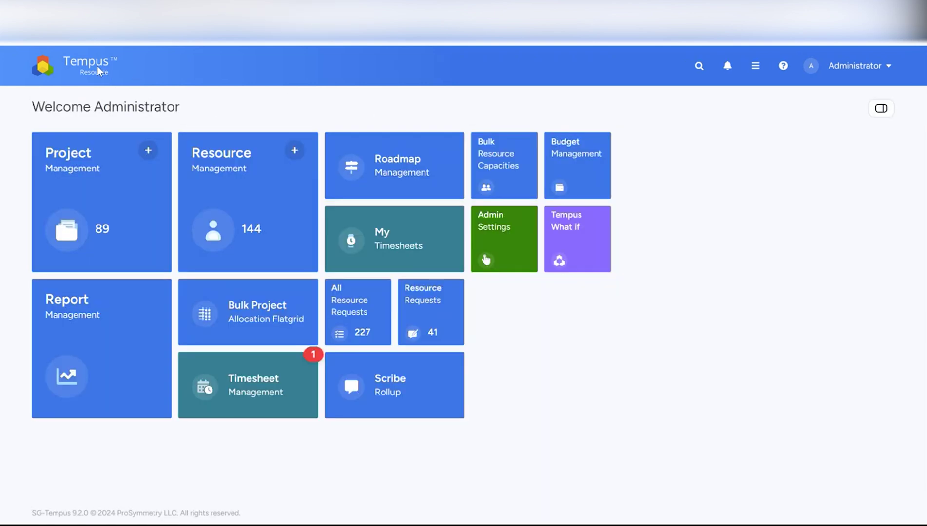
click(102, 181)
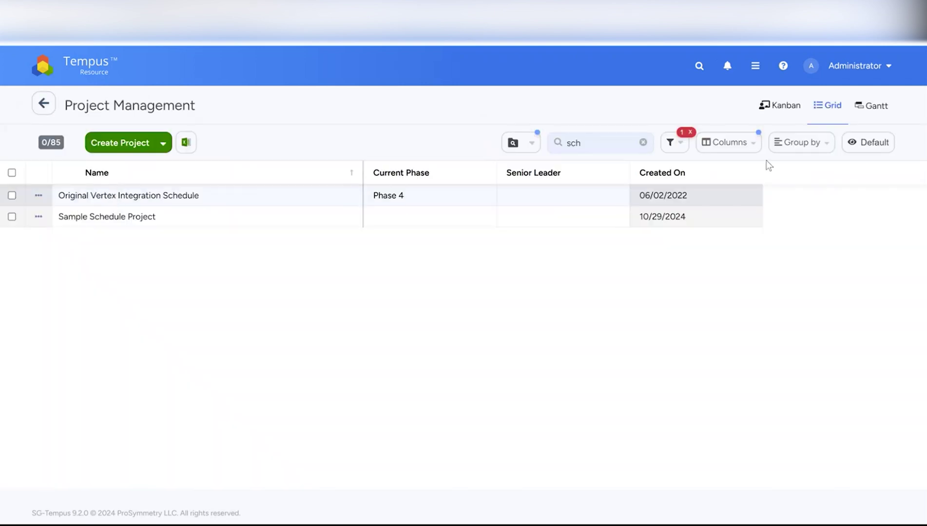
click(872, 146)
drag(888, 236, 898, 356)
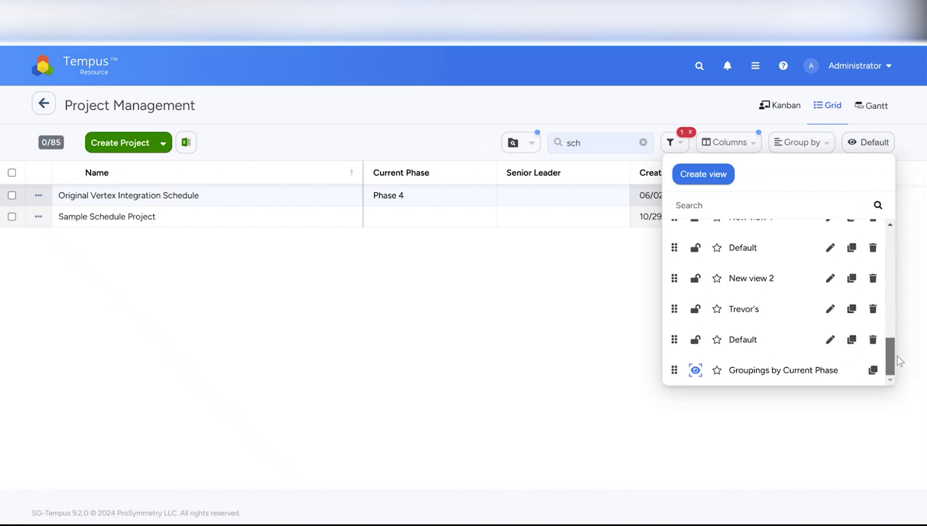
click(775, 371)
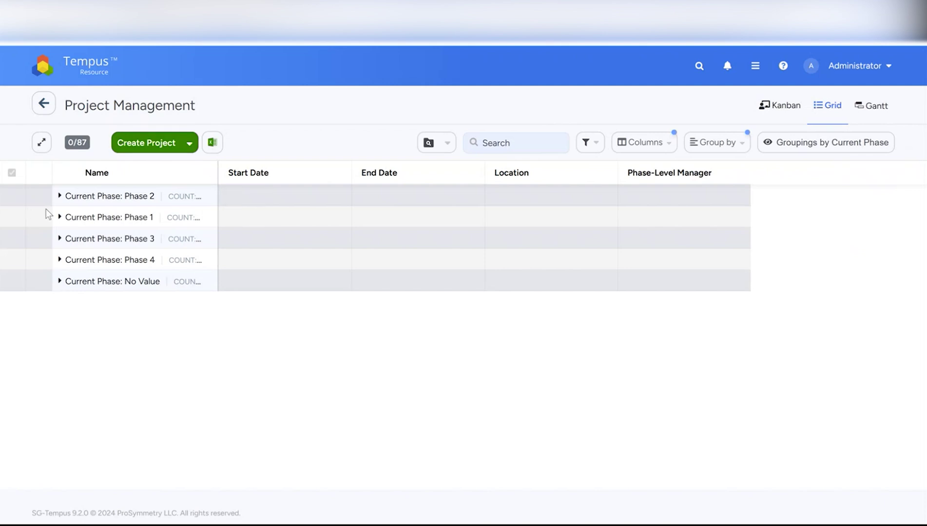
Expand and collapse the Phase 1, Phase 3 and Phase 4 groups to examine the projects in each
click(60, 218)
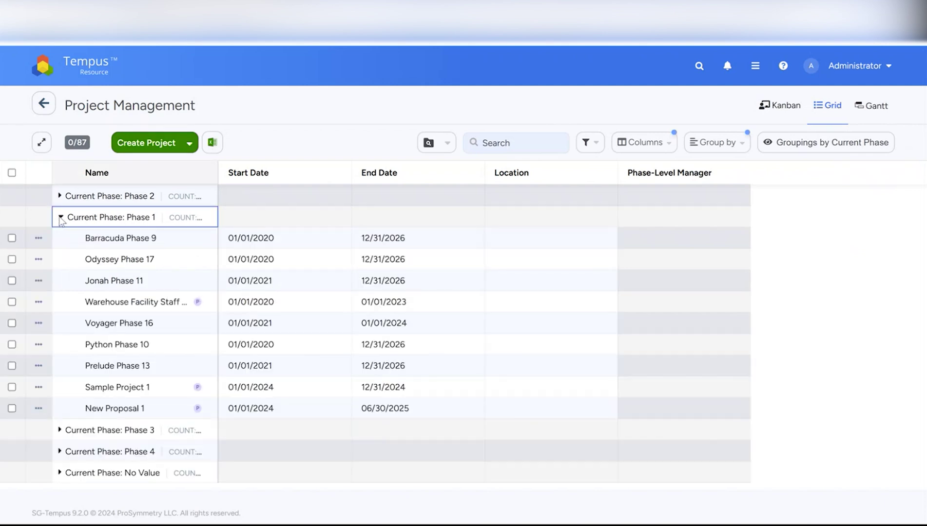
click(60, 217)
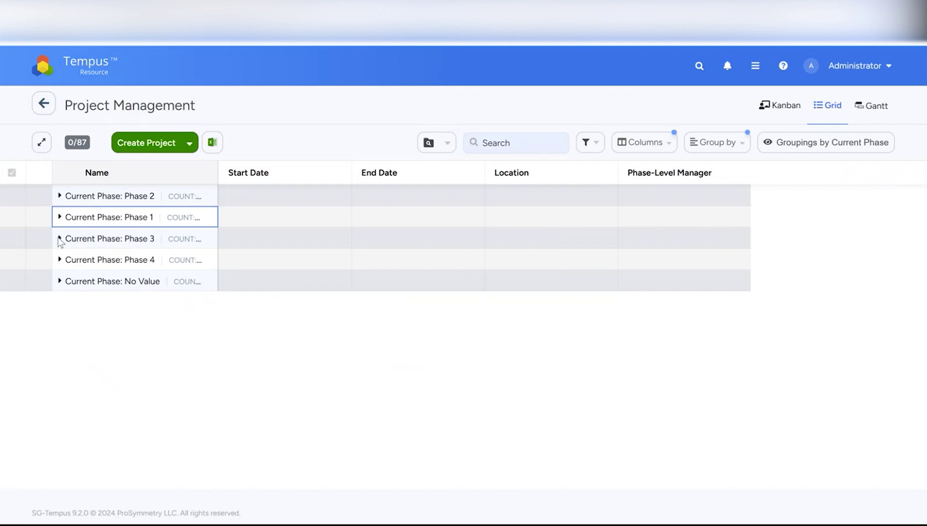
click(60, 239)
click(60, 239)
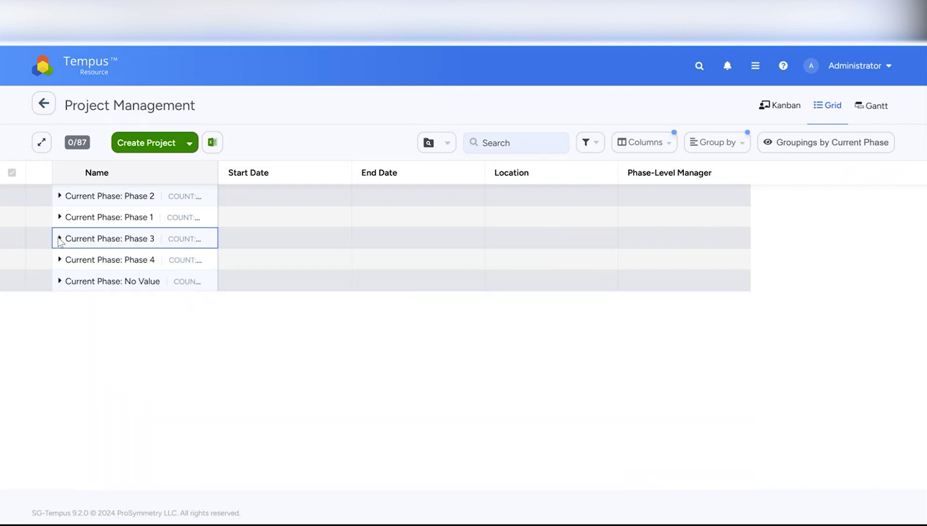
click(60, 260)
scroll(193, 335, down, 3)
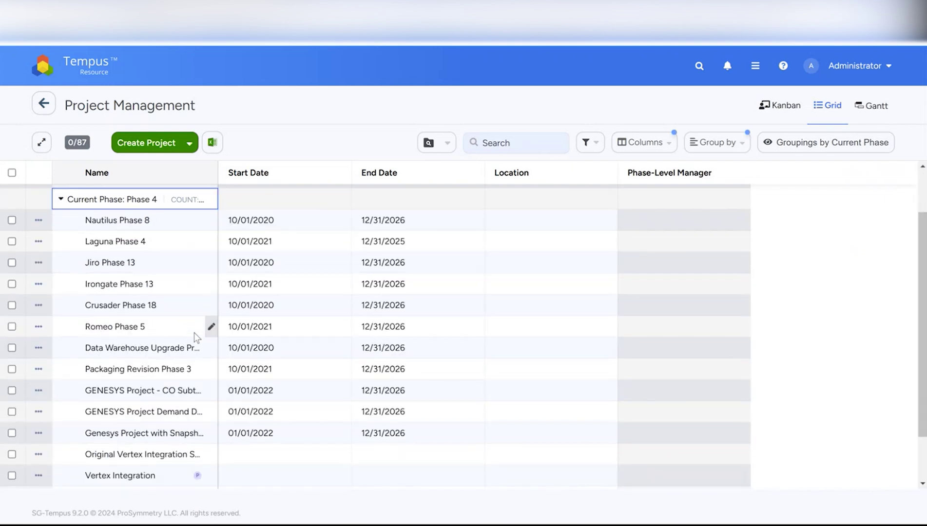
scroll(194, 341, up, 3)
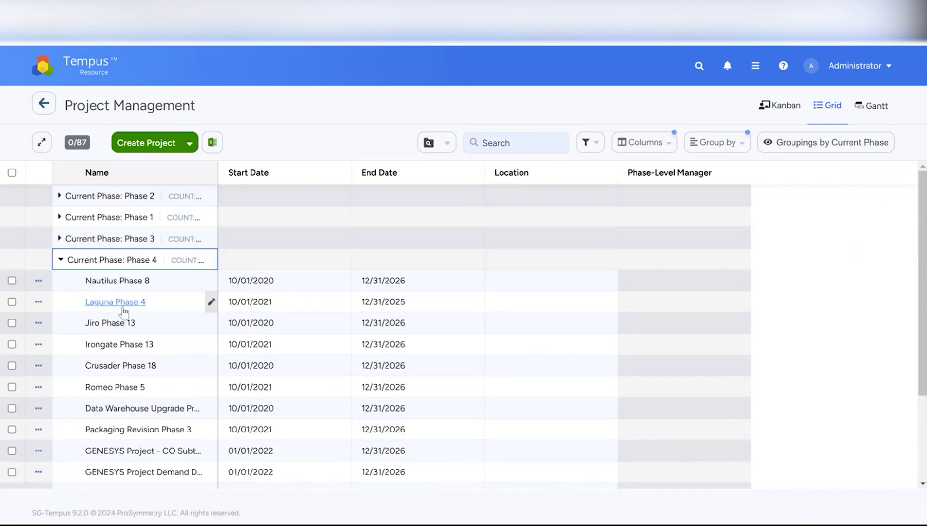
click(61, 260)
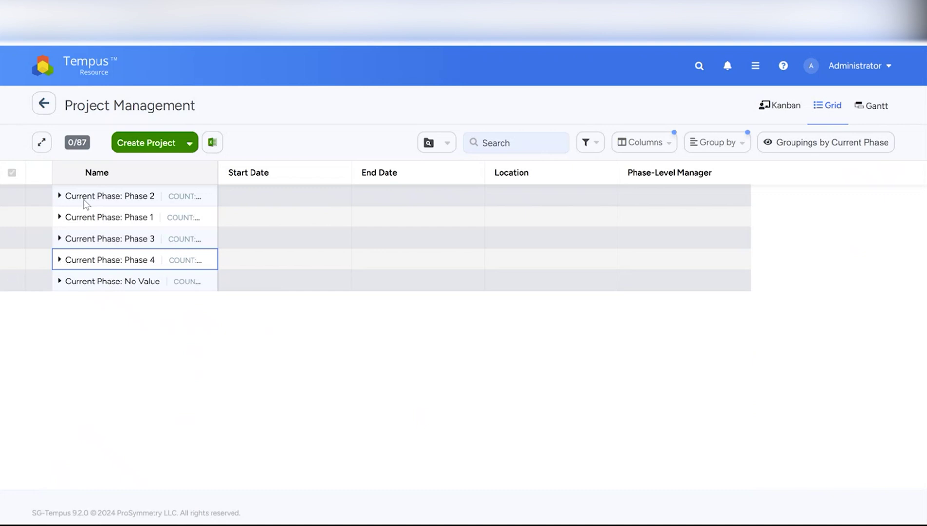
Return to View Management in the admin settings and open the BPA Flatgrid views
click(97, 73)
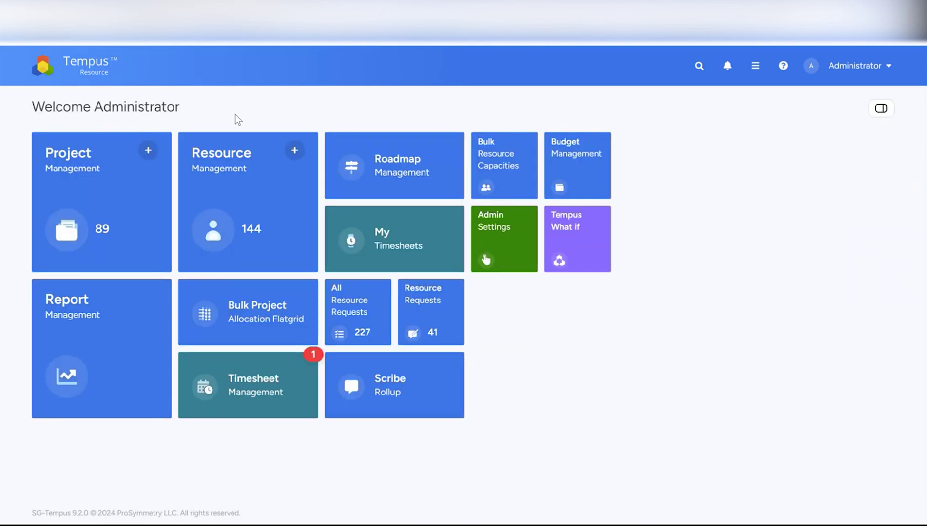
click(517, 229)
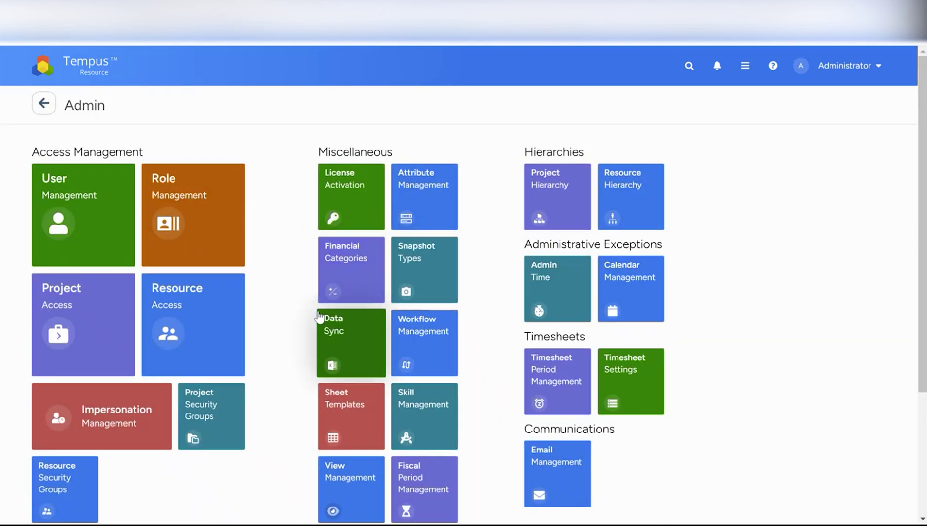
scroll(332, 321, down, 3)
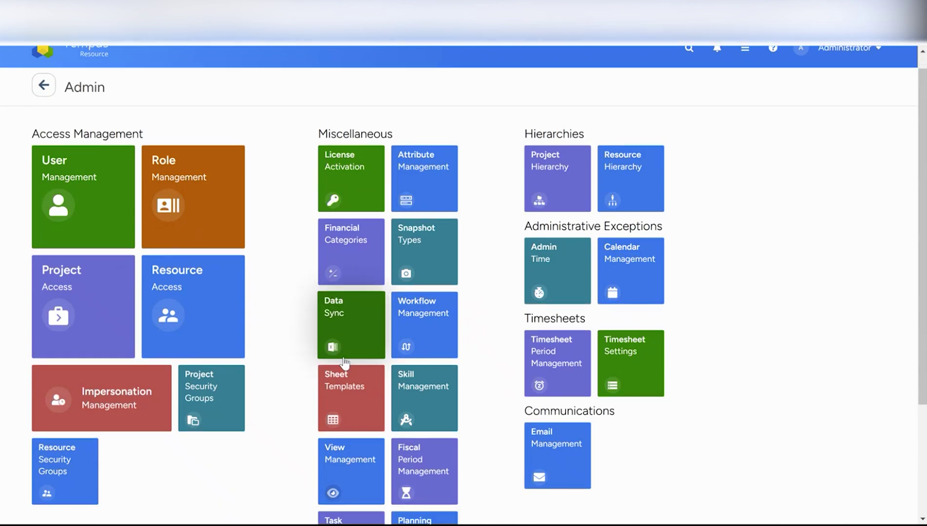
click(356, 419)
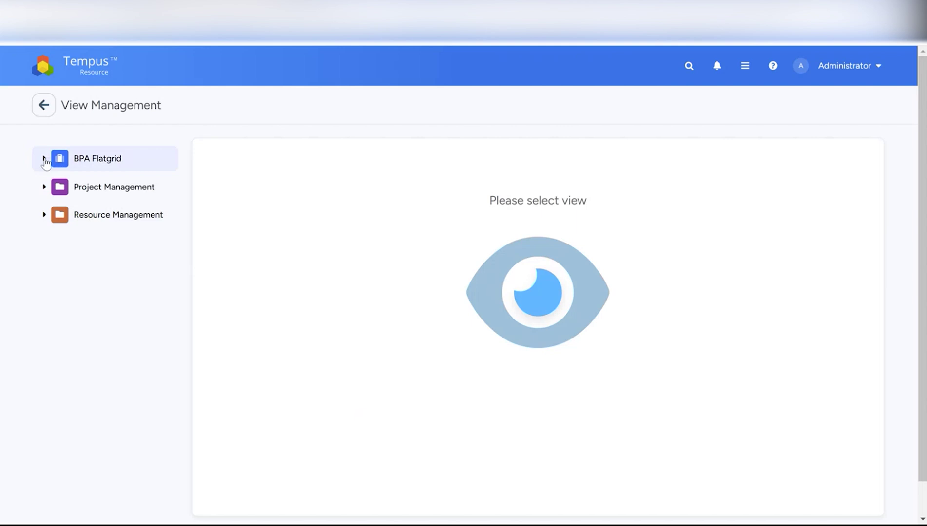
click(43, 158)
Change the name of the BPA Flatgrid view "Test to clone" to "My Department"
drag(280, 165, 219, 152)
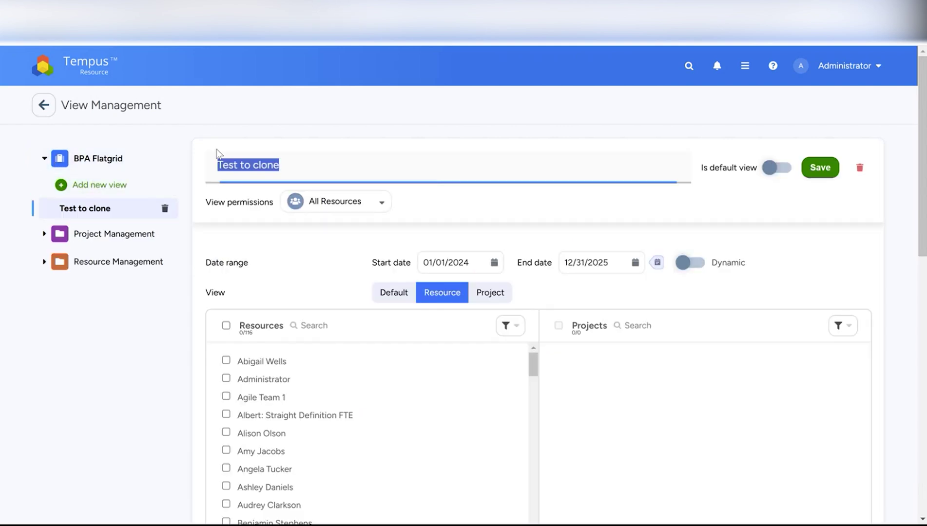
text(My D)
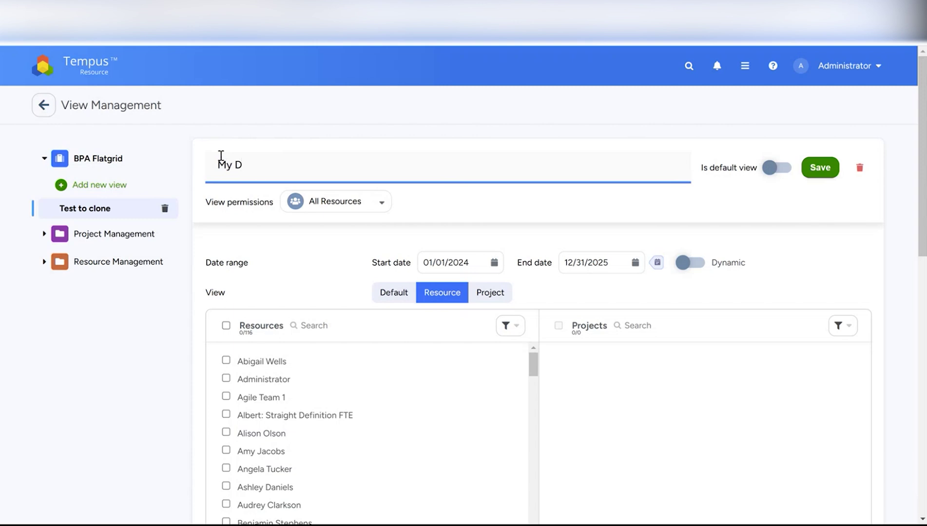
text(epartment)
scroll(439, 218, down, 1)
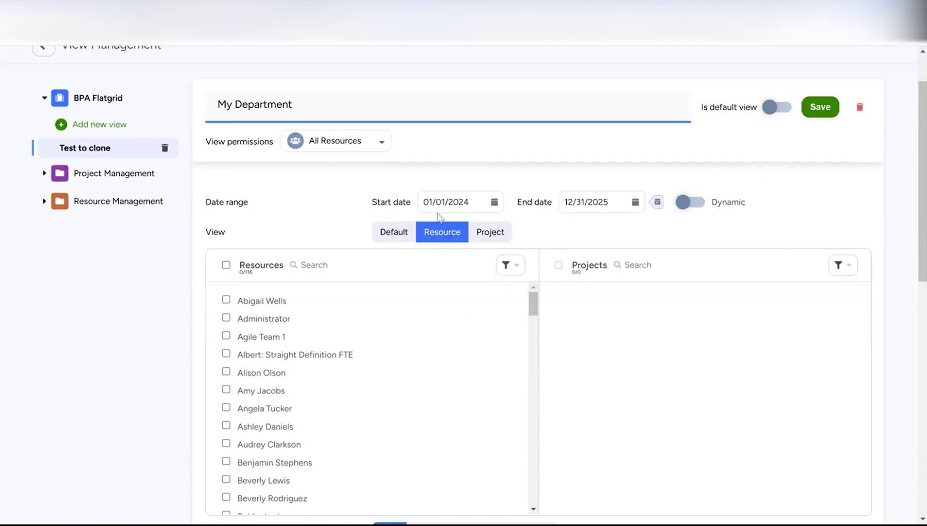
Restrict the My Department view's permissions to only the Admin and Administrator groups instead of all resources
click(332, 153)
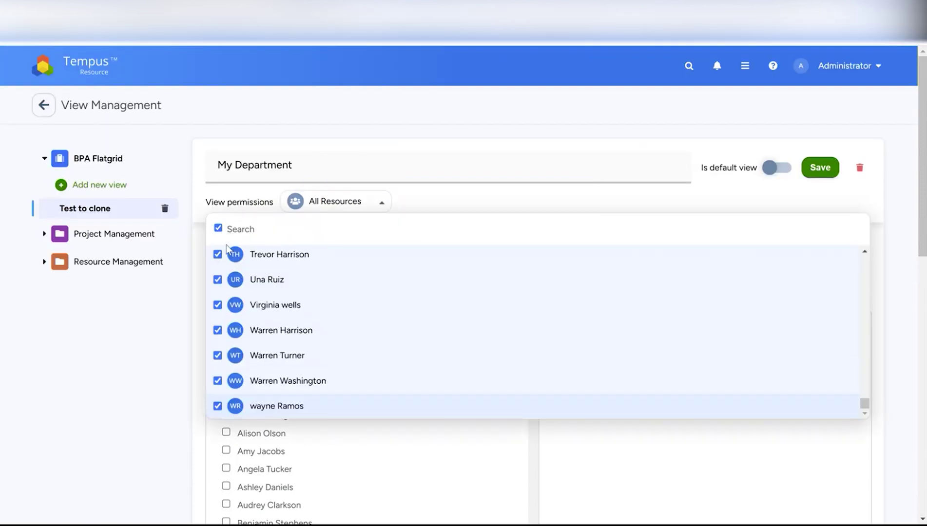
drag(865, 404, 864, 233)
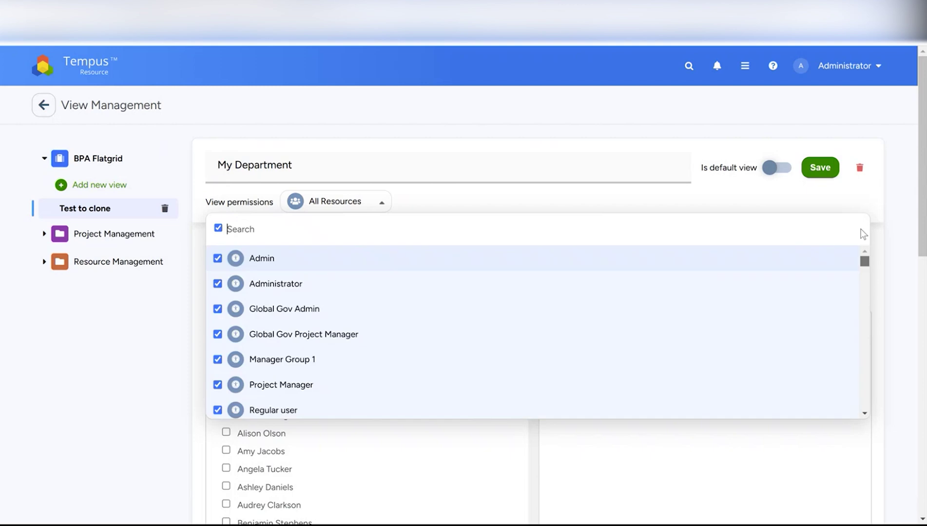
click(218, 228)
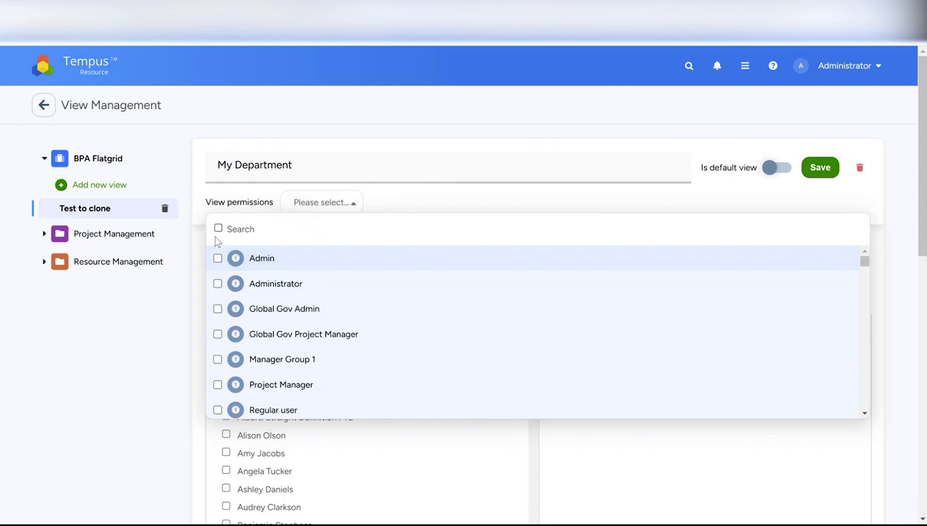
click(218, 259)
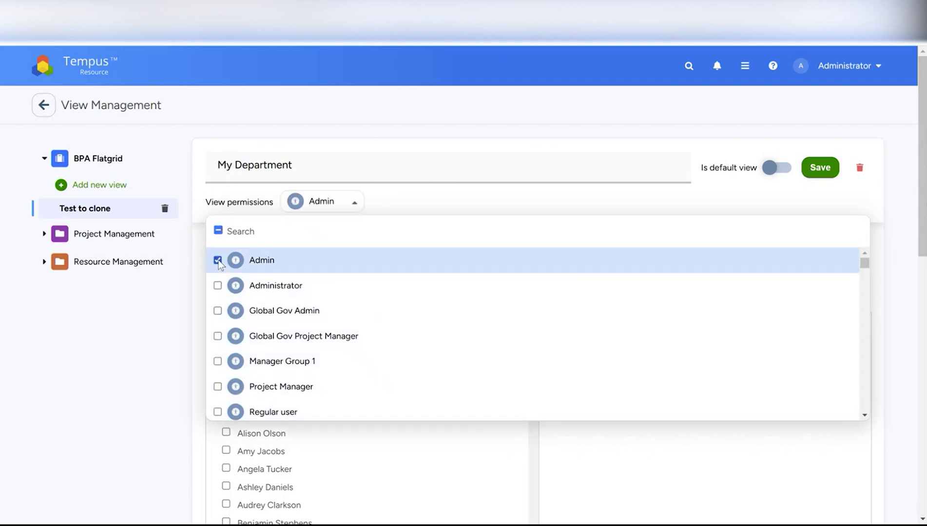
click(217, 286)
click(432, 156)
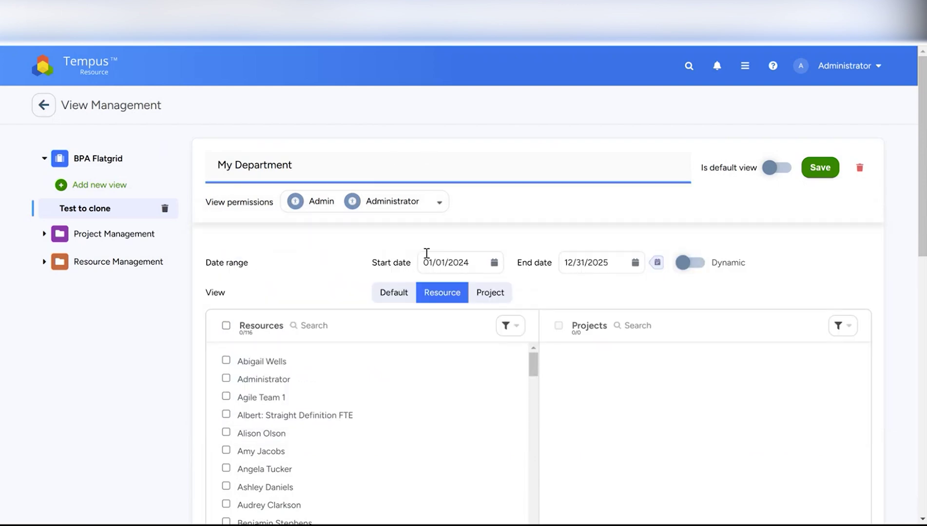
Set the view's date range to the Current Year preset, leaving the dynamic range off
scroll(311, 283, down, 1)
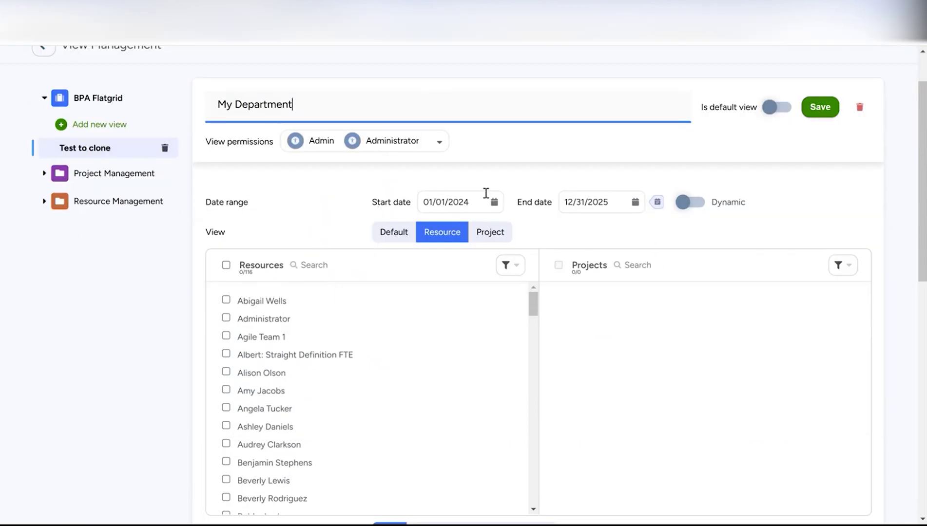
click(691, 206)
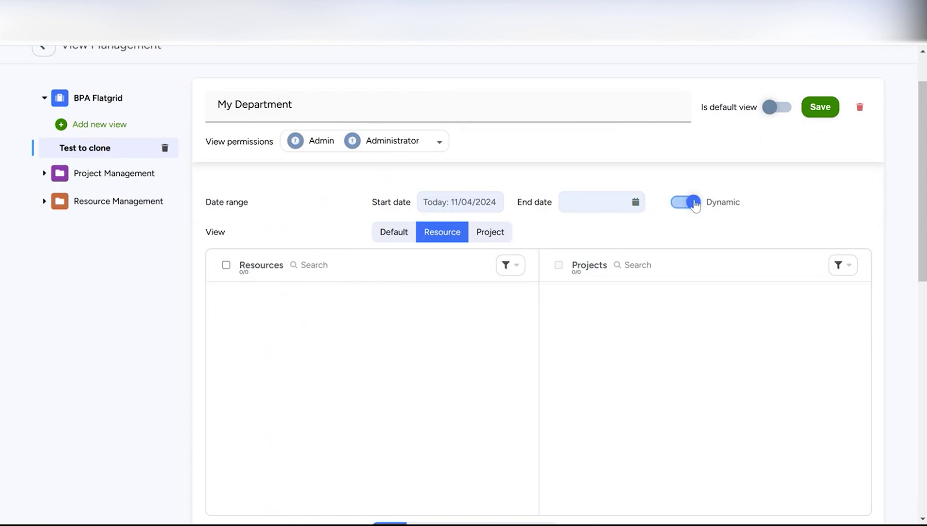
click(694, 206)
click(657, 201)
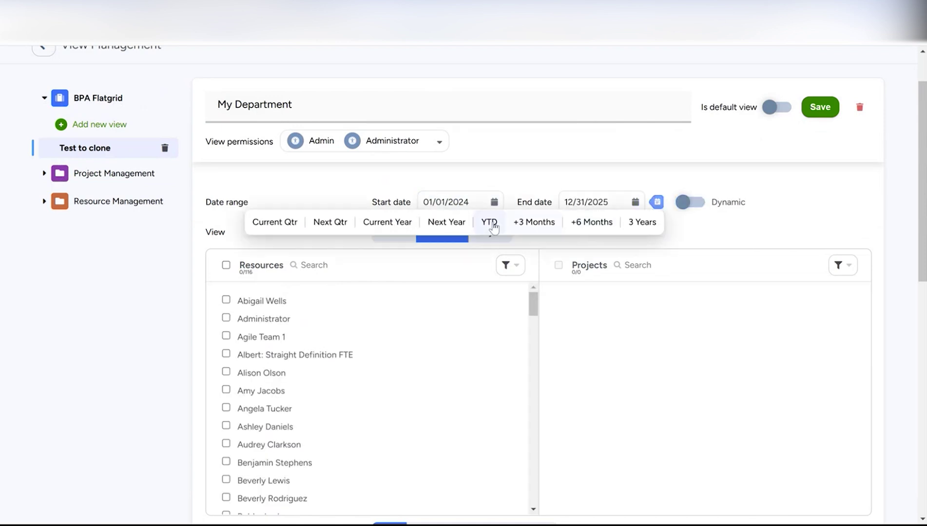
click(402, 224)
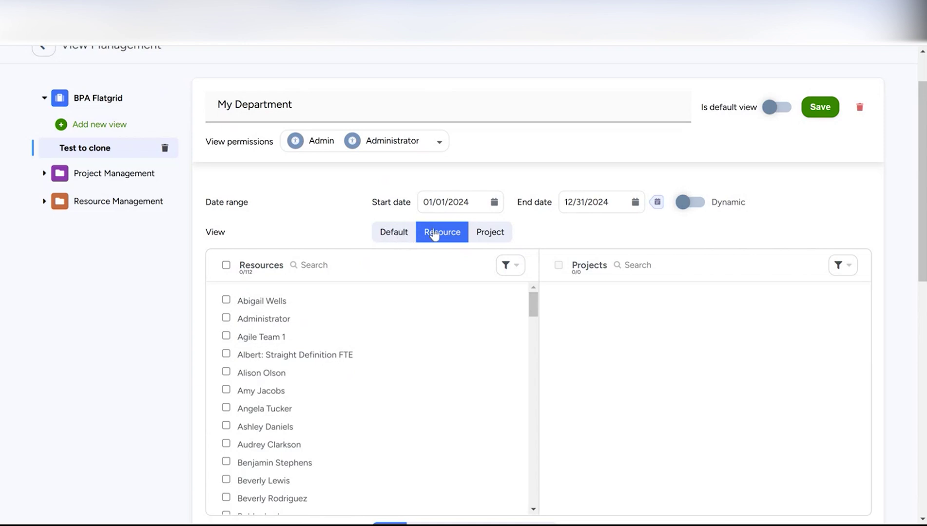
Filter the view's resources to those whose Department belongs to Marketing
scroll(492, 241, down, 2)
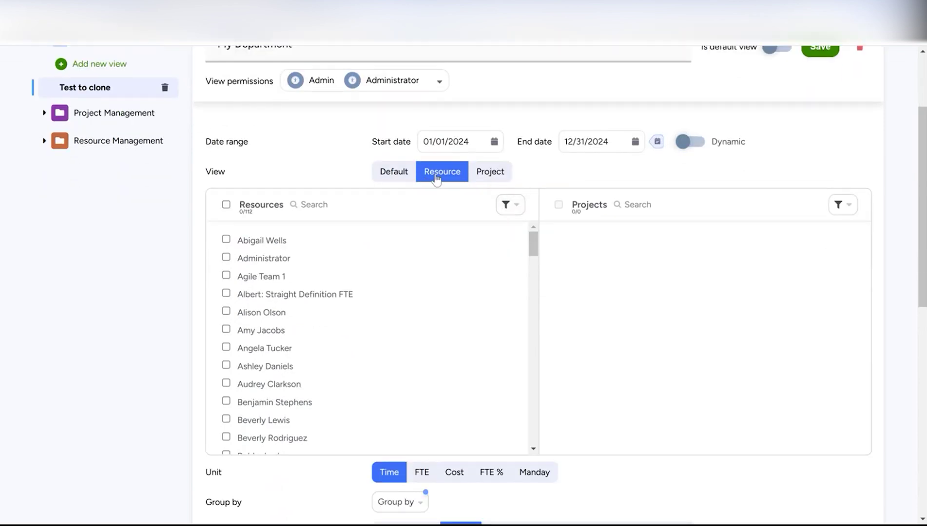
click(506, 207)
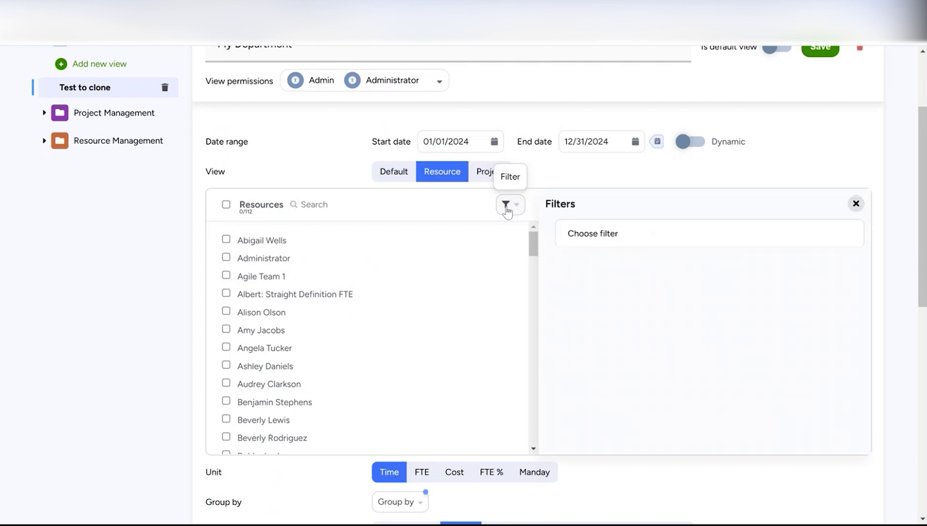
click(590, 244)
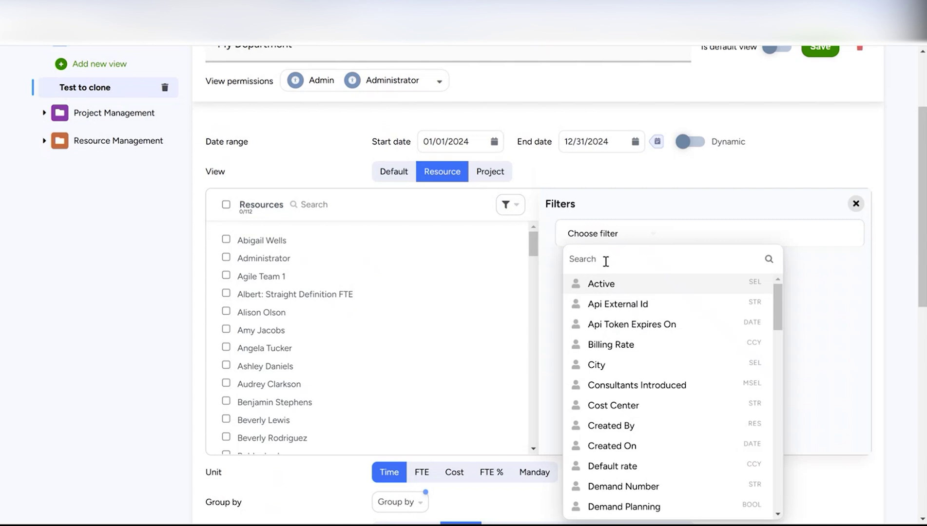
text(dep)
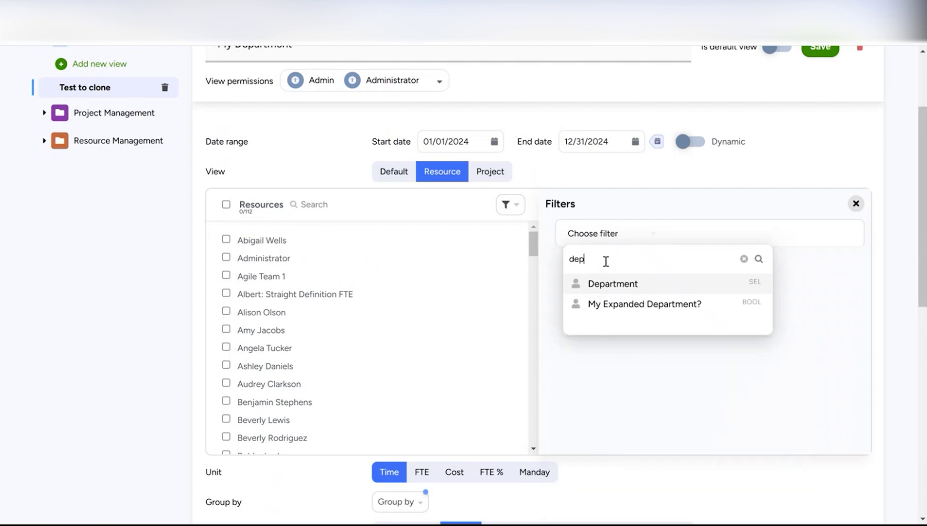
click(618, 288)
click(668, 258)
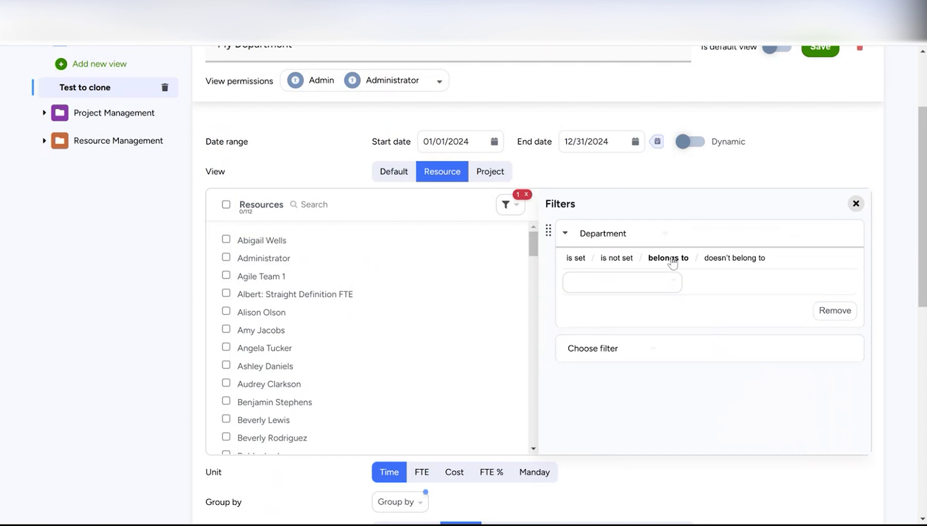
click(646, 288)
click(597, 390)
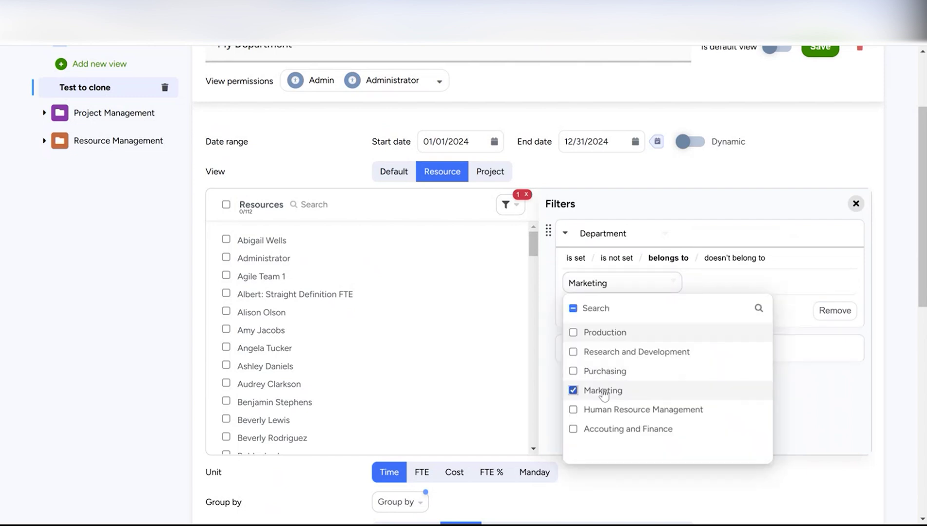
click(659, 210)
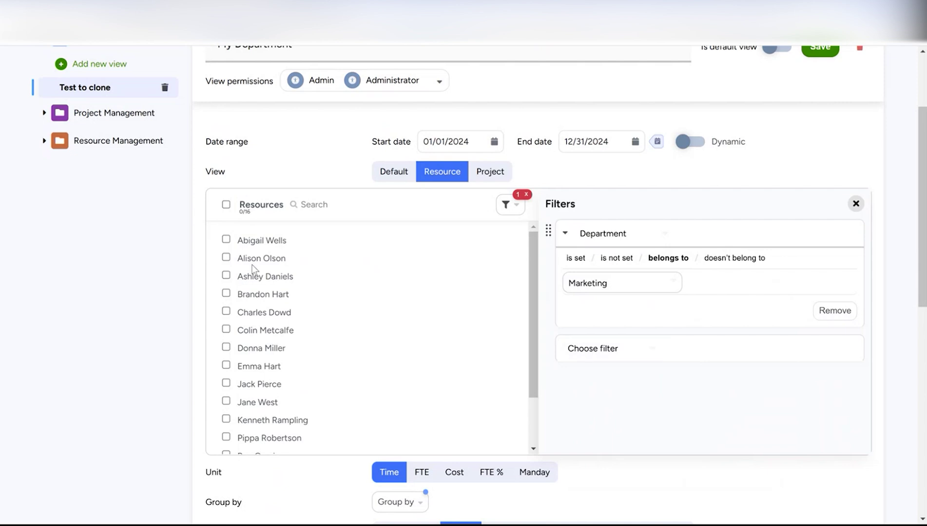
Include all resources of the filtered list in the view and look through the resources and their projects
scroll(527, 321, down, 2)
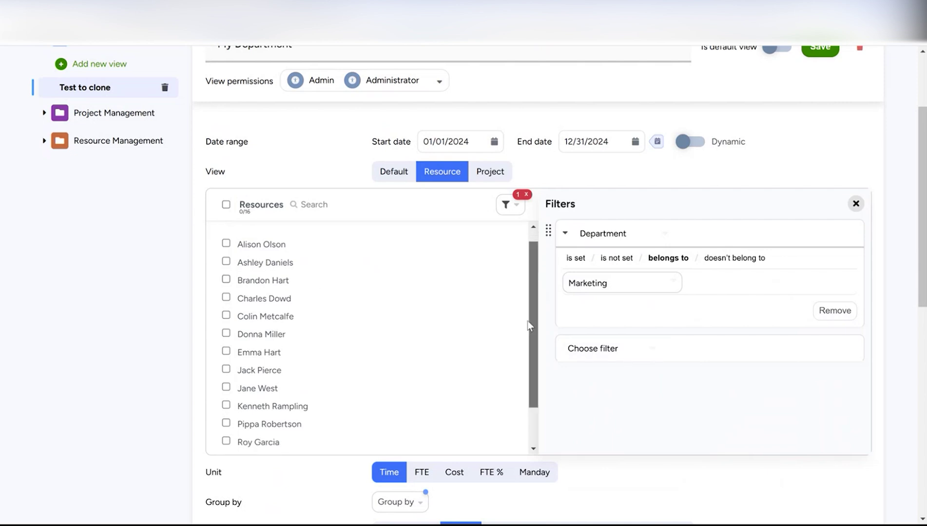
scroll(526, 281, up, 2)
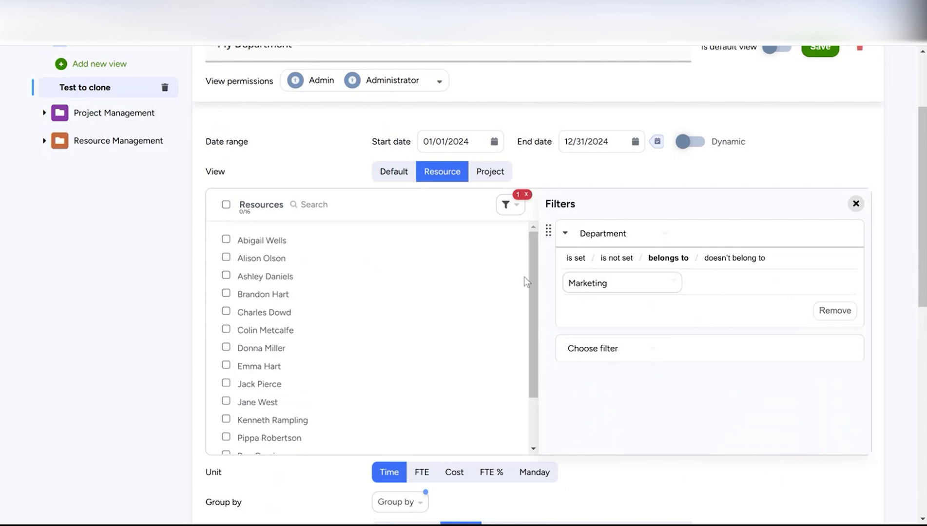
click(225, 206)
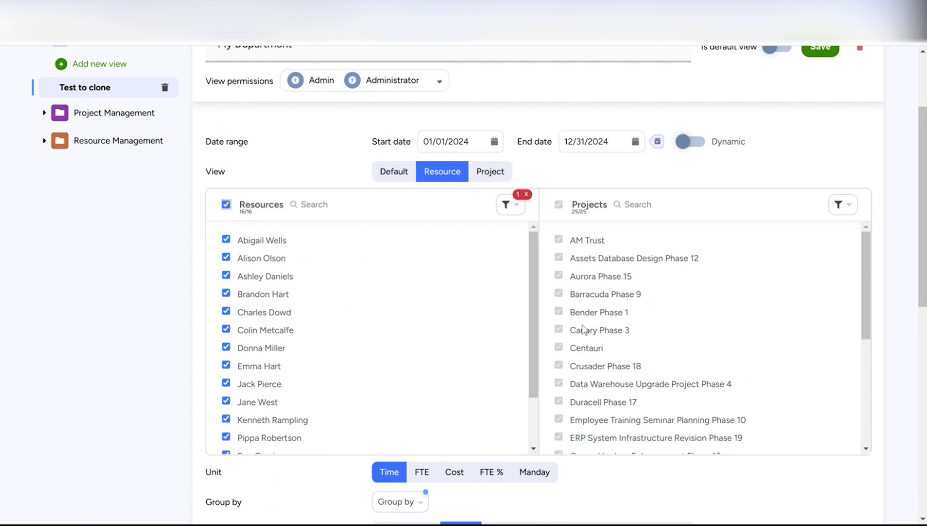
drag(864, 298, 884, 236)
scroll(440, 357, down, 2)
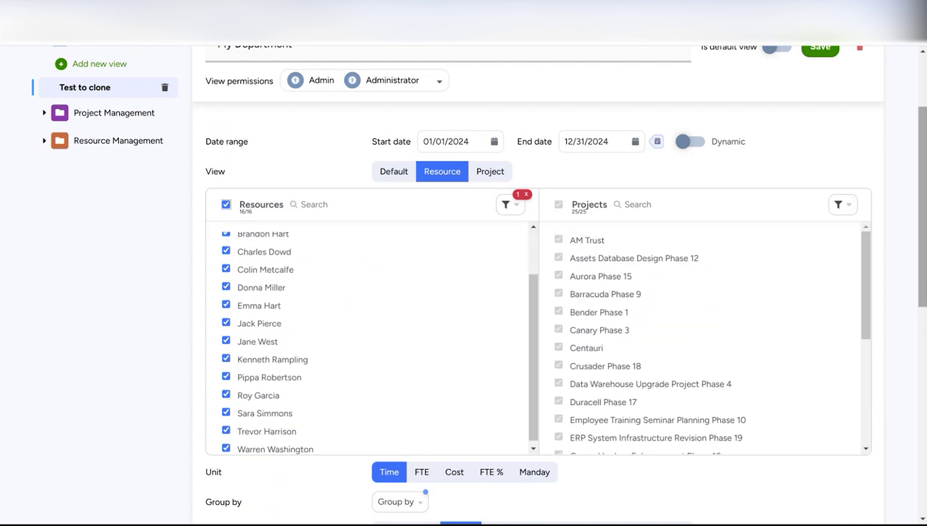
scroll(921, 285, down, 2)
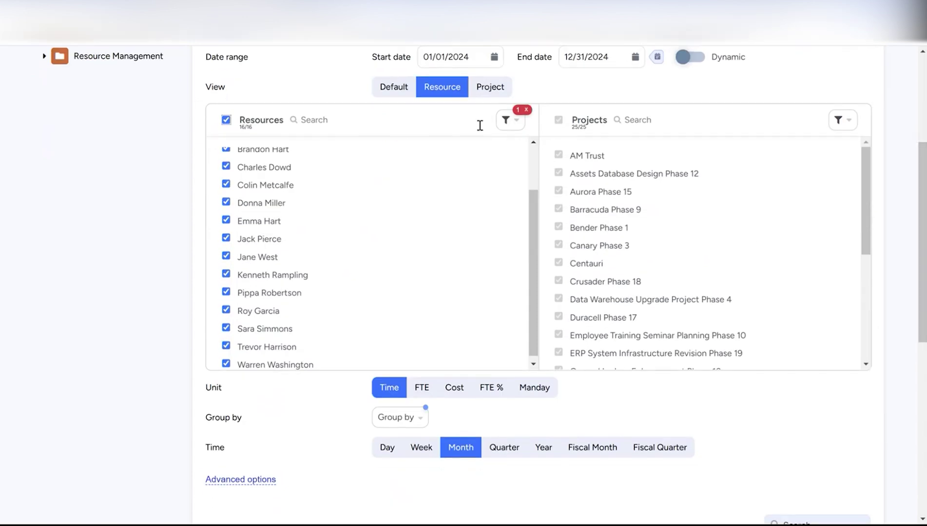
Examine the view's resource filter, unit, grouping, time scale, and attribute order and visibility settings
click(505, 121)
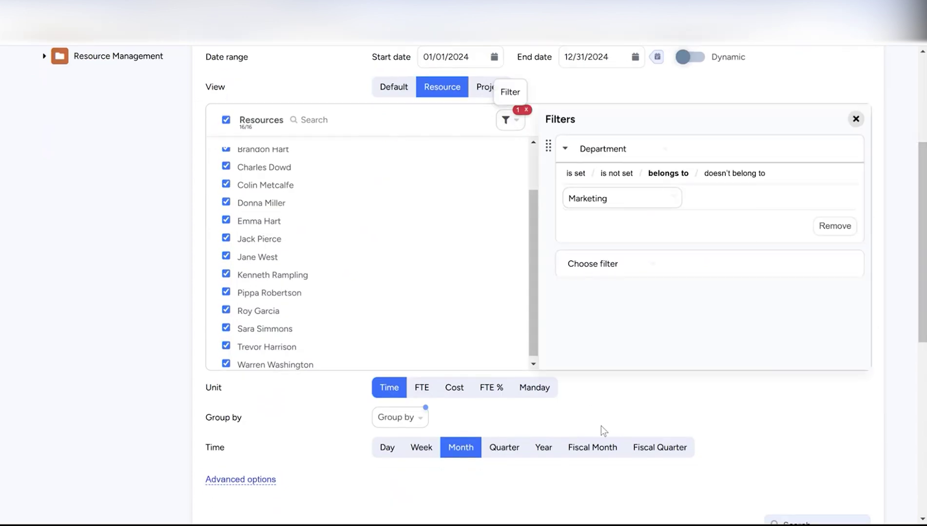
click(603, 408)
scroll(601, 405, down, 1)
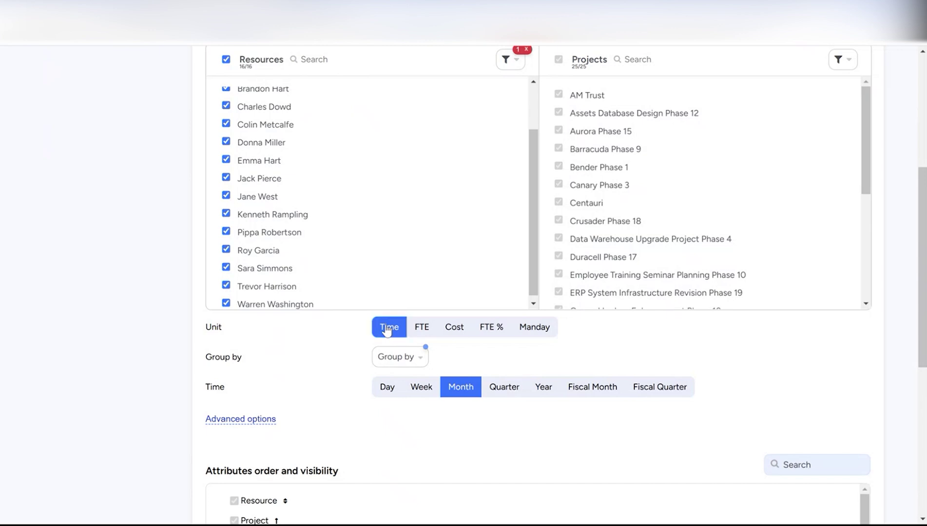
scroll(353, 360, down, 1)
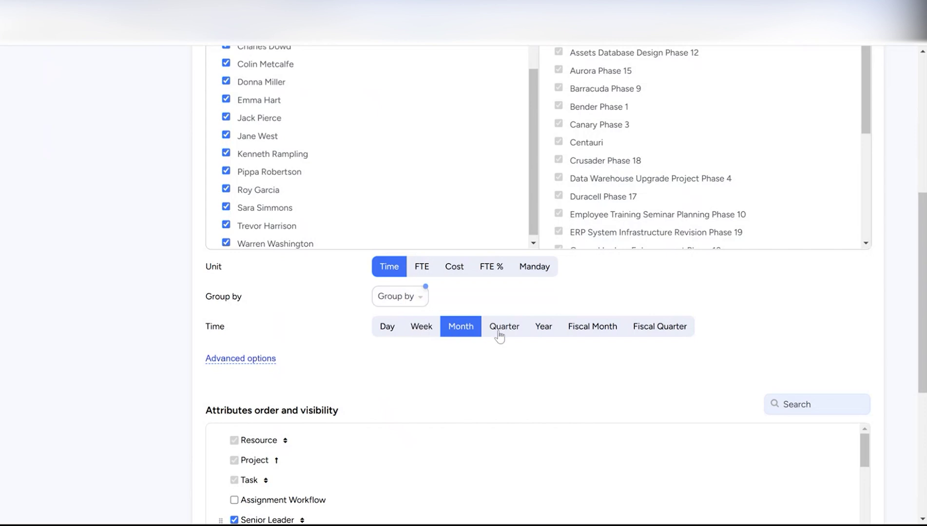
scroll(489, 384, down, 1)
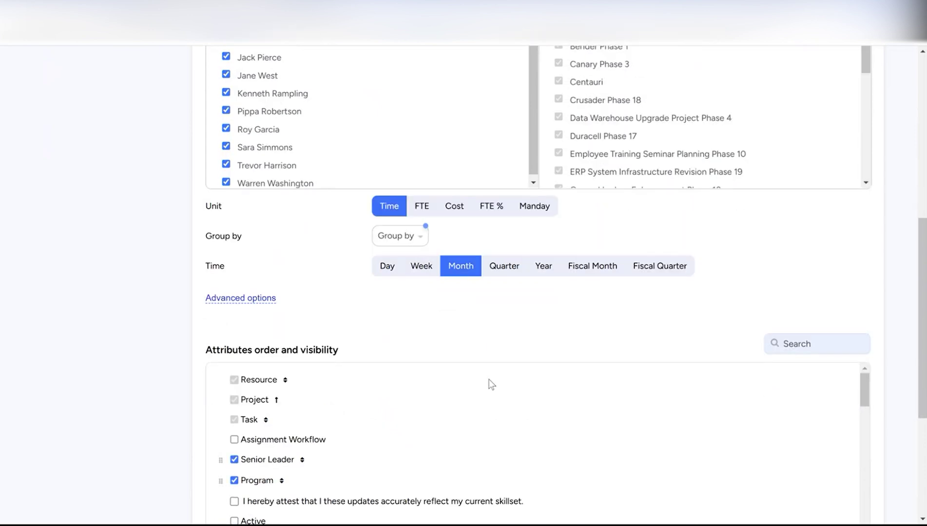
scroll(478, 386, down, 1)
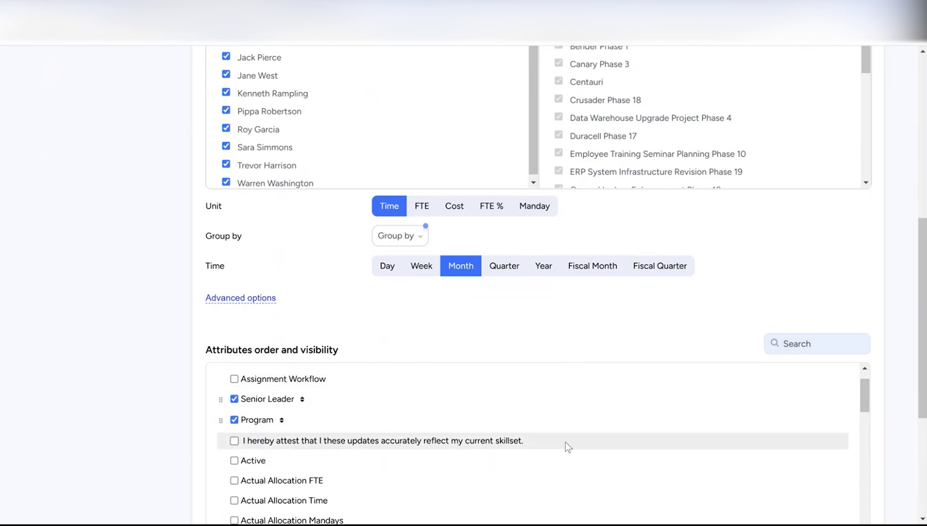
scroll(577, 439, up, 1)
scroll(577, 438, down, 2)
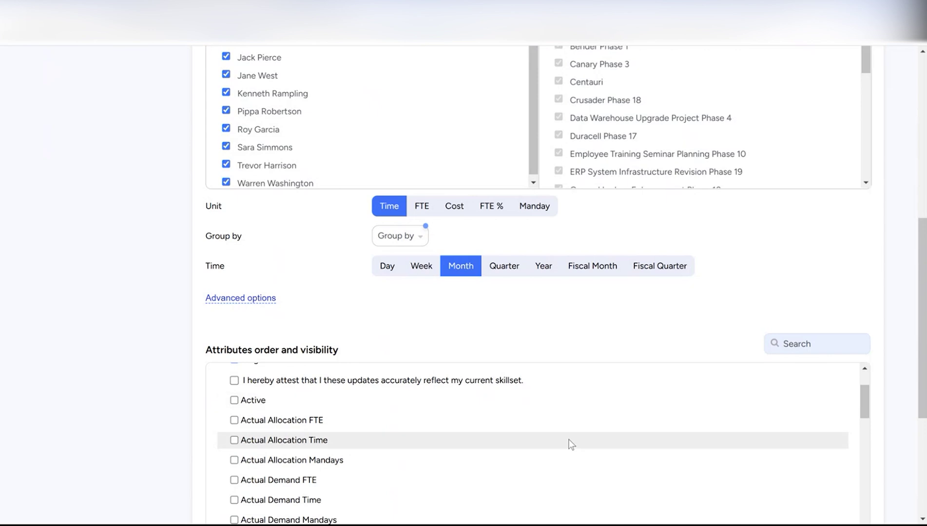
scroll(569, 441, down, 3)
scroll(566, 439, up, 5)
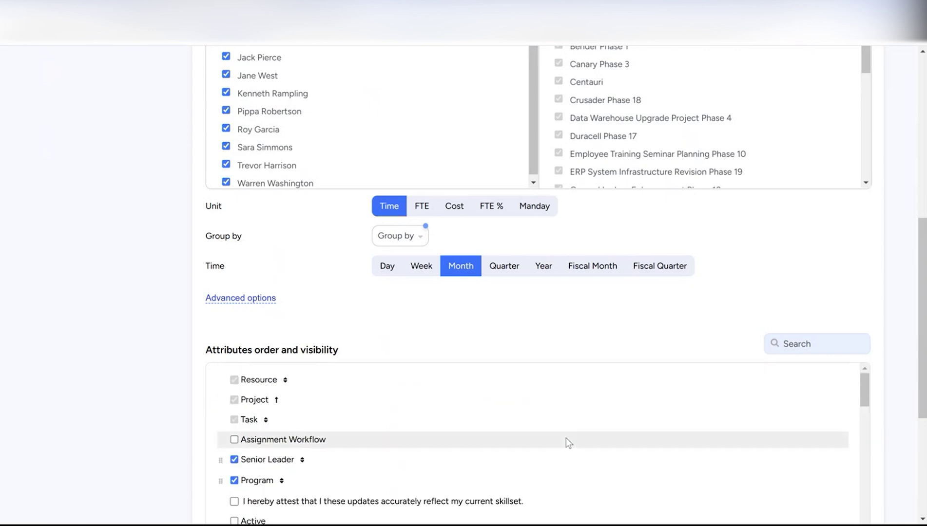
scroll(463, 427, up, 3)
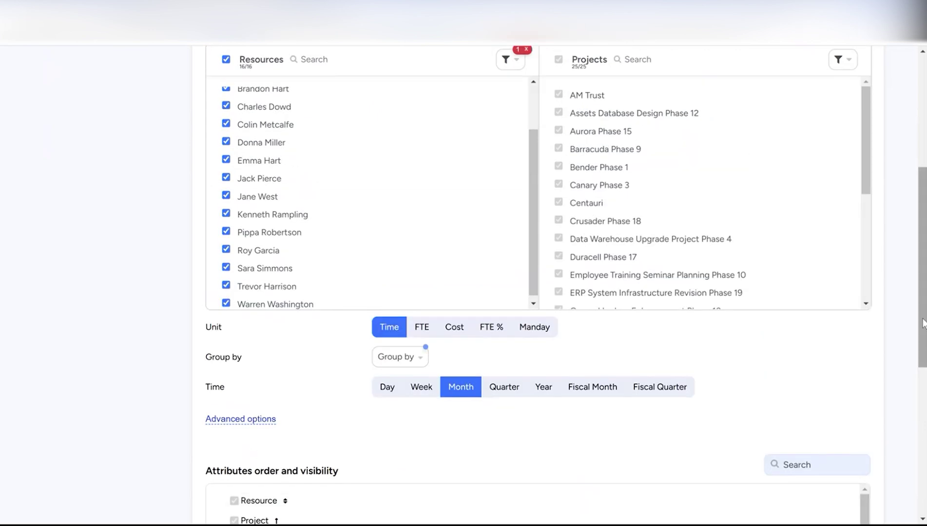
Make the Department and Division attributes visible in the My Department view and save the view
drag(923, 268, 923, 414)
scroll(469, 392, down, 10)
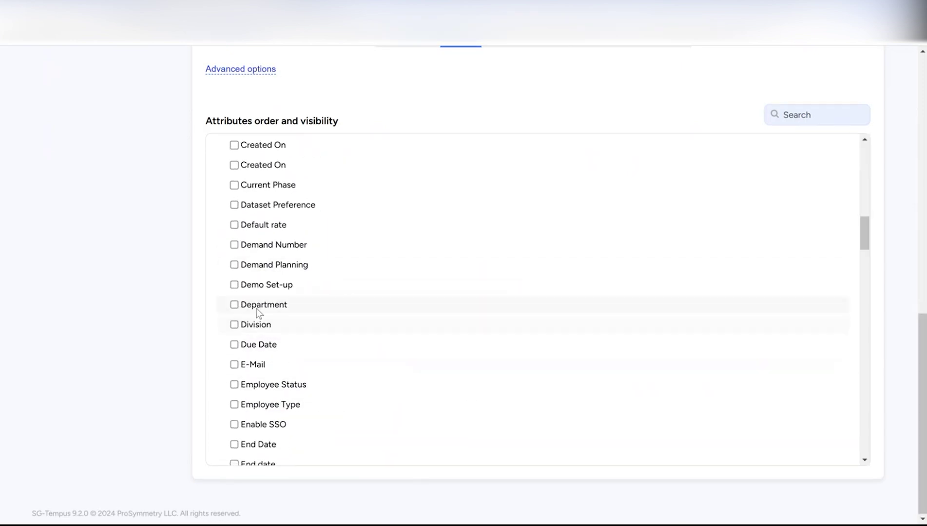
click(235, 305)
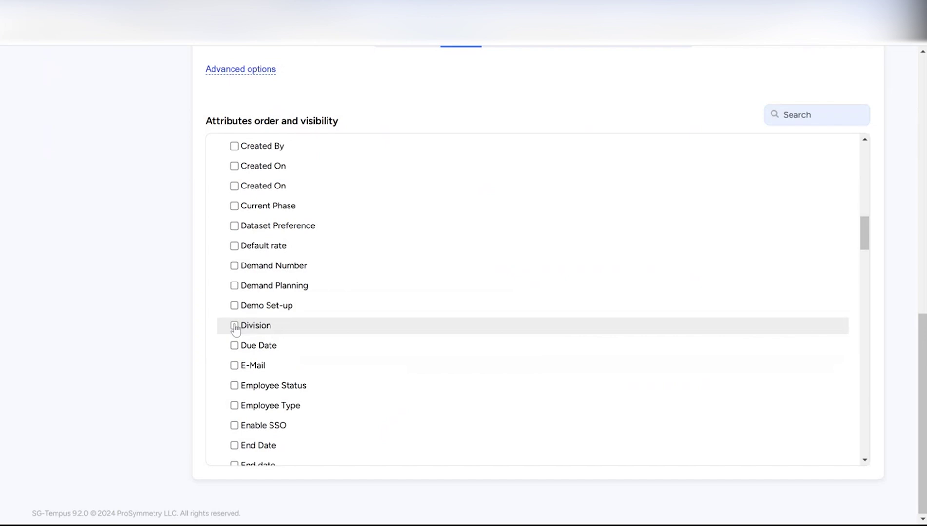
click(235, 325)
drag(923, 331, 922, 105)
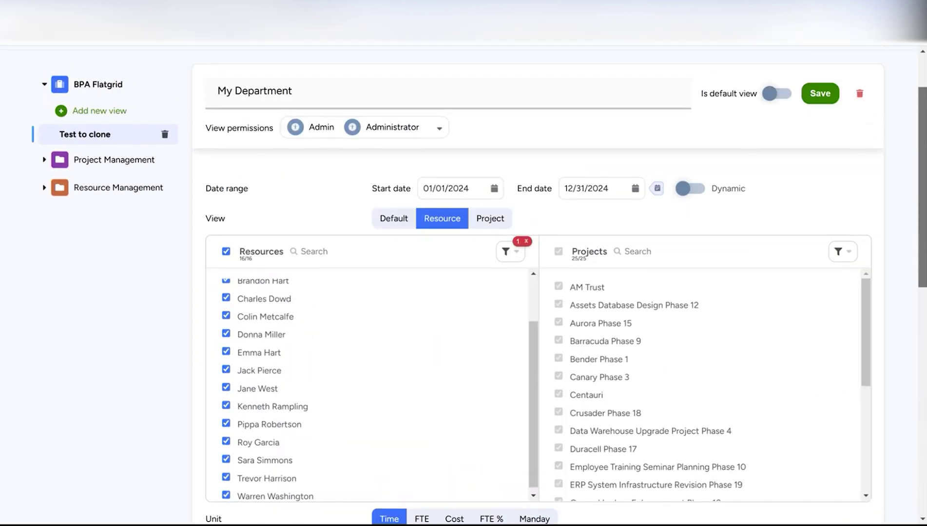
click(819, 97)
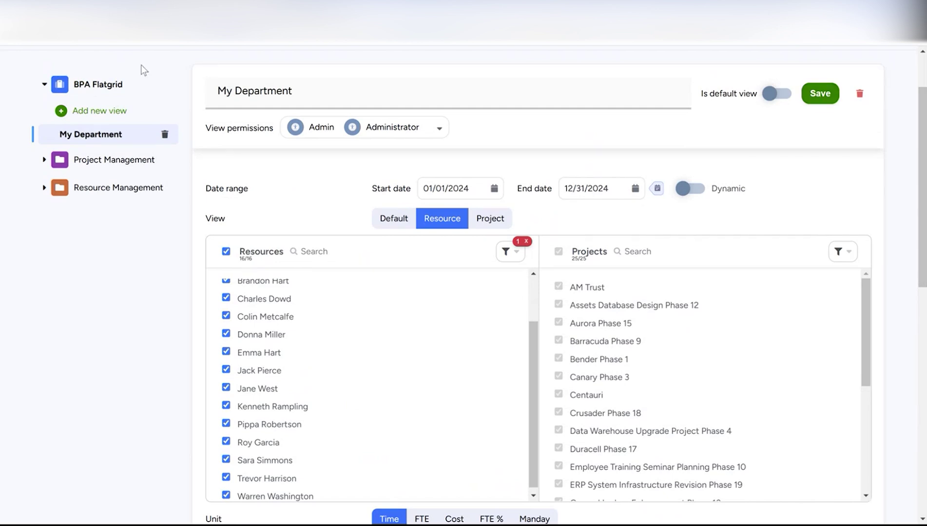
Return to the home page and open the Bulk Project Allocation Flatgrid
scroll(104, 134, up, 2)
click(87, 82)
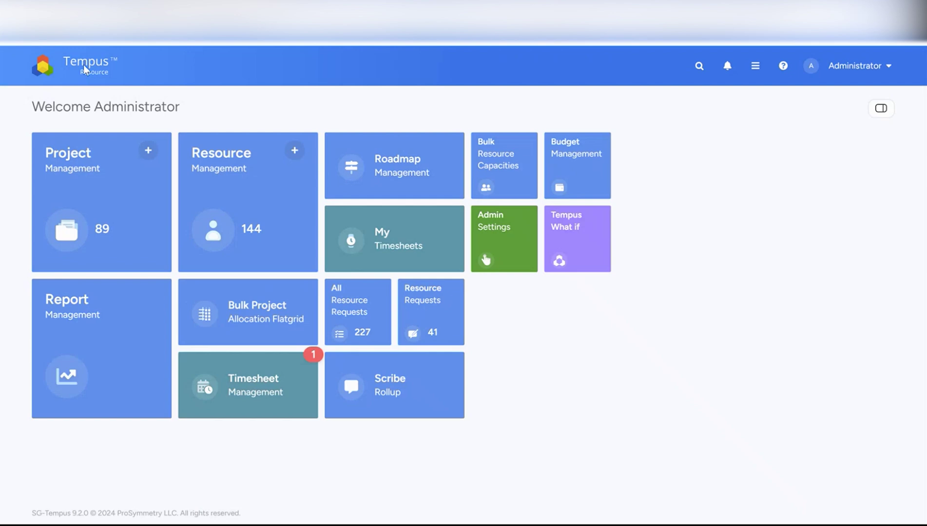
click(268, 307)
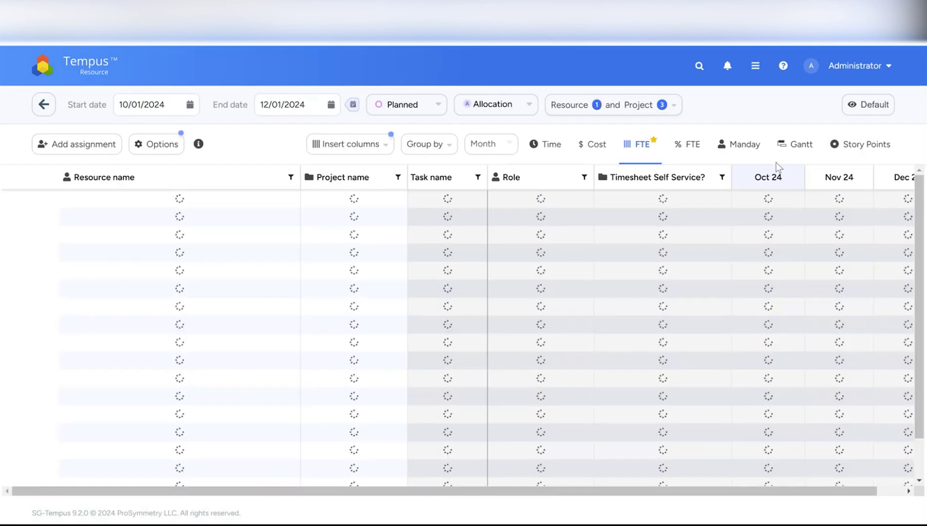
Apply the shared My Department view to the flatgrid and expand the Marketing group
click(862, 106)
drag(888, 212, 890, 273)
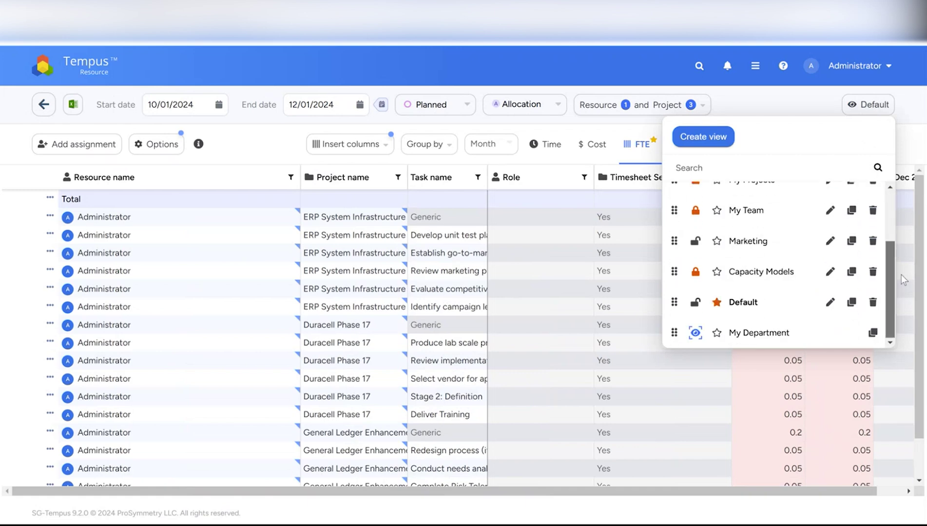
click(746, 336)
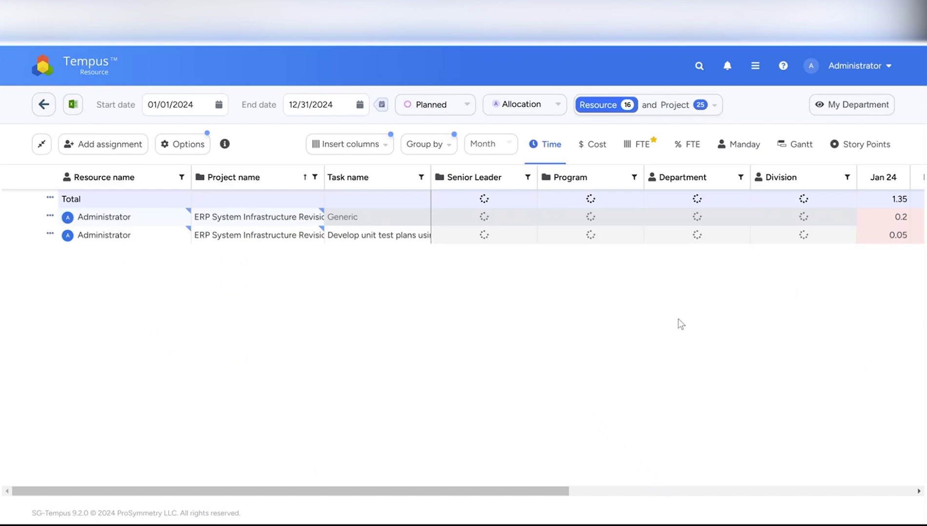
click(66, 236)
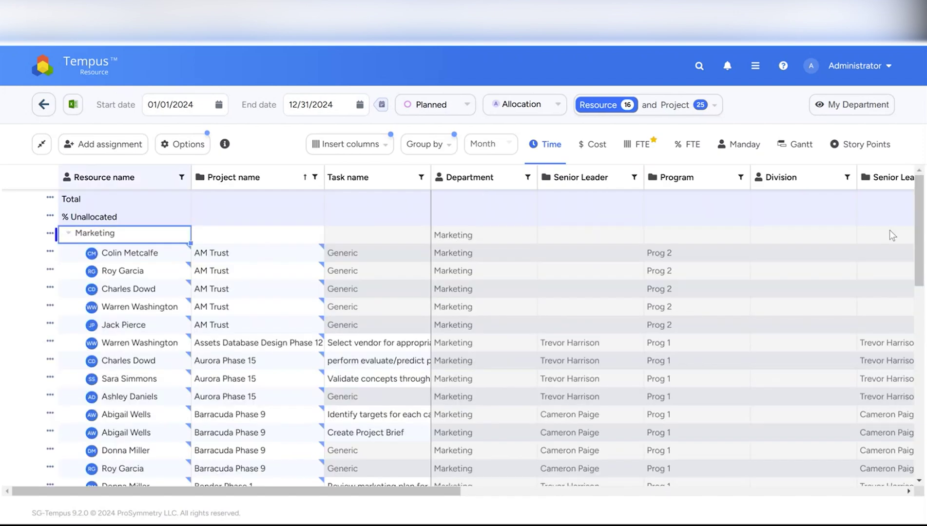
Look through the Marketing group's resources, project assignments and attribute columns in the flatgrid
scroll(889, 231, down, 3)
scroll(335, 477, down, 5)
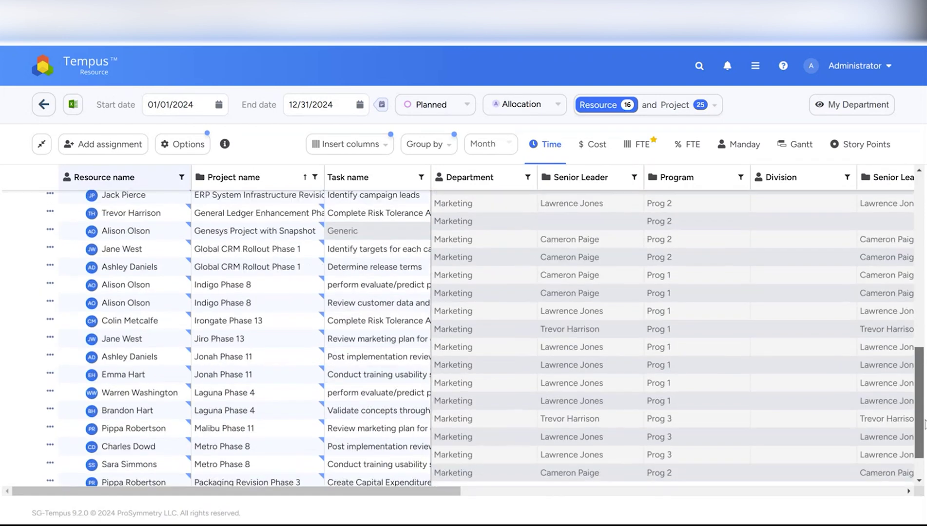
scroll(335, 478, up, 10)
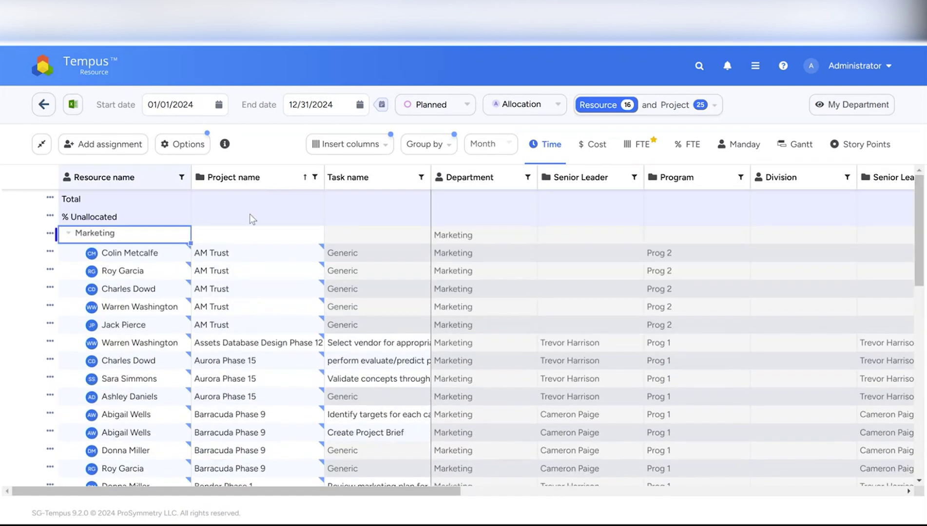
drag(419, 492, 318, 473)
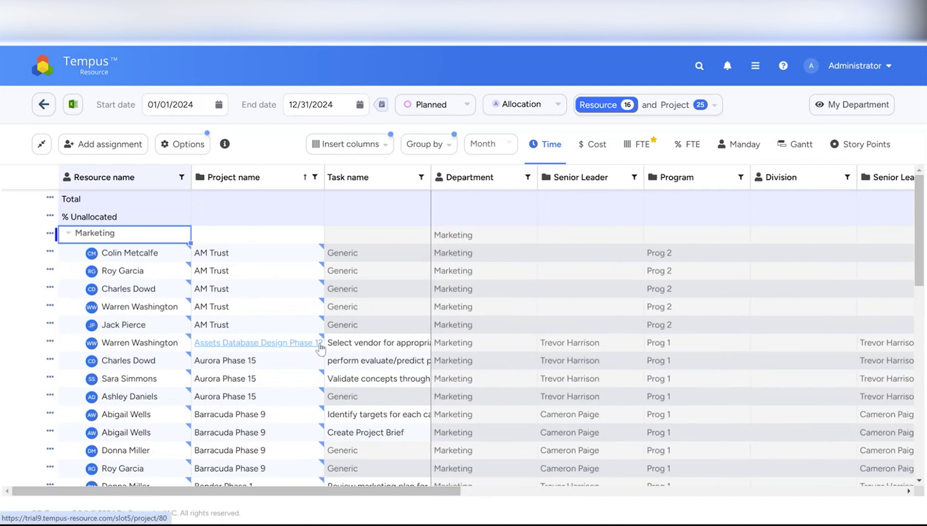
key(alt+Tab)
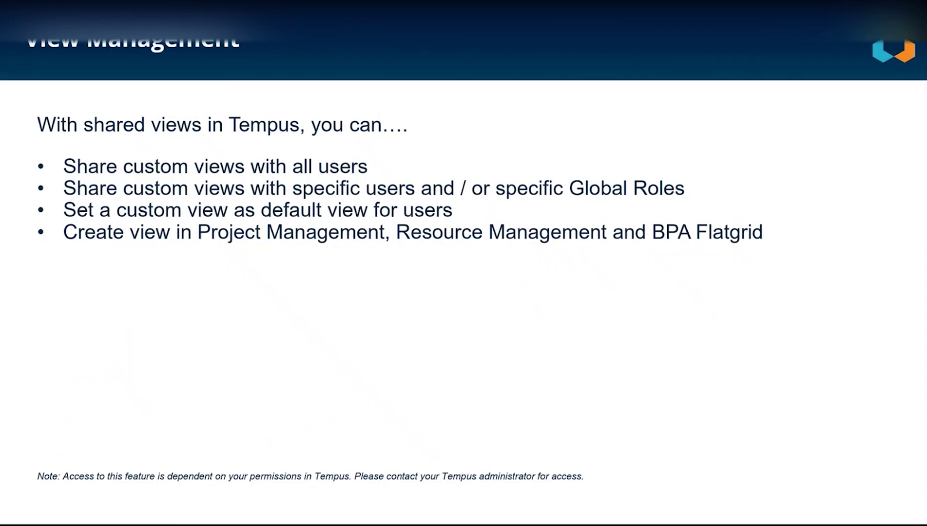